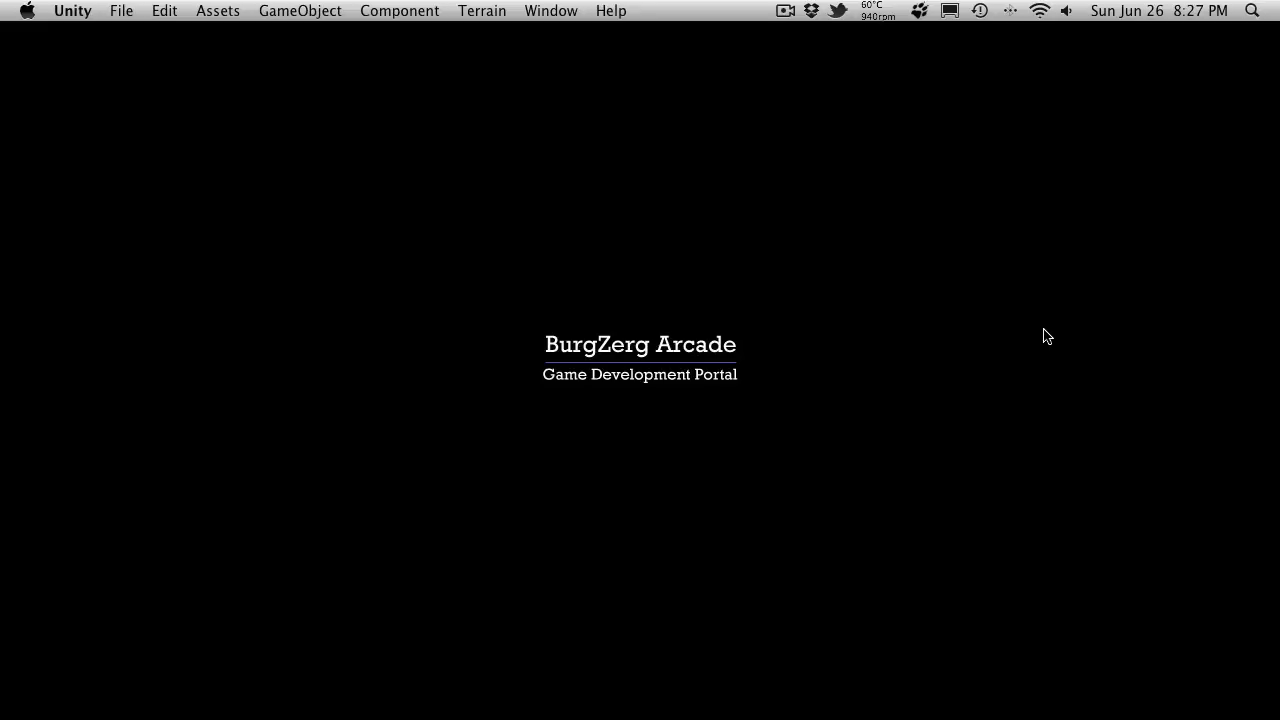
# Open the project's build settings in Unity and add the Main Menu, Character Generation, Character Customization and Tutorial scenes in that order.
pyautogui.moveTo(757, 712)
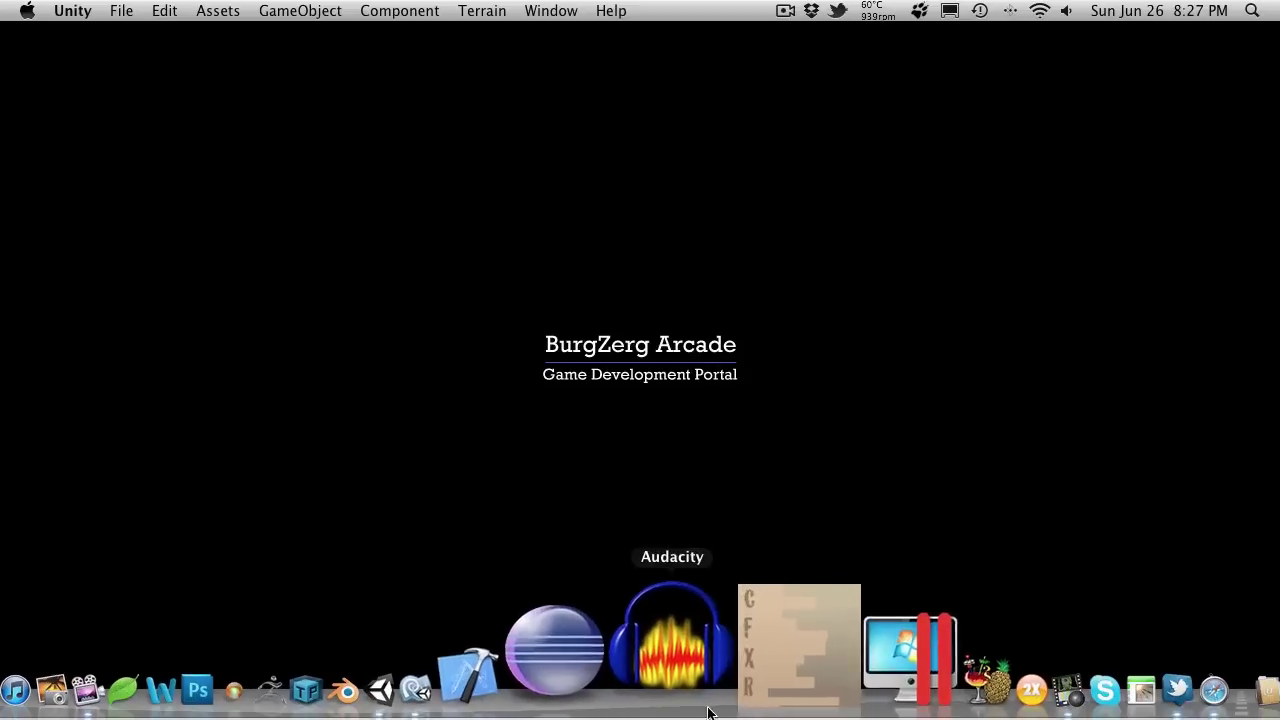
pyautogui.click(548, 672)
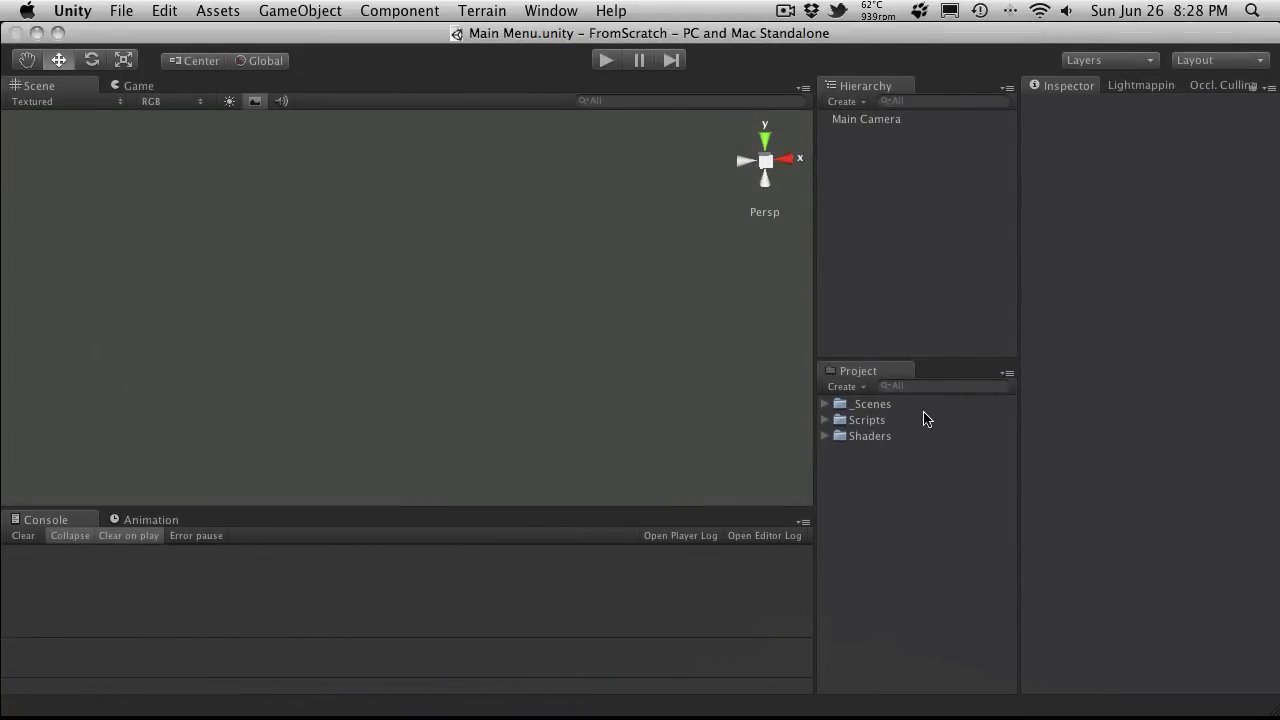
pyautogui.click(120, 10)
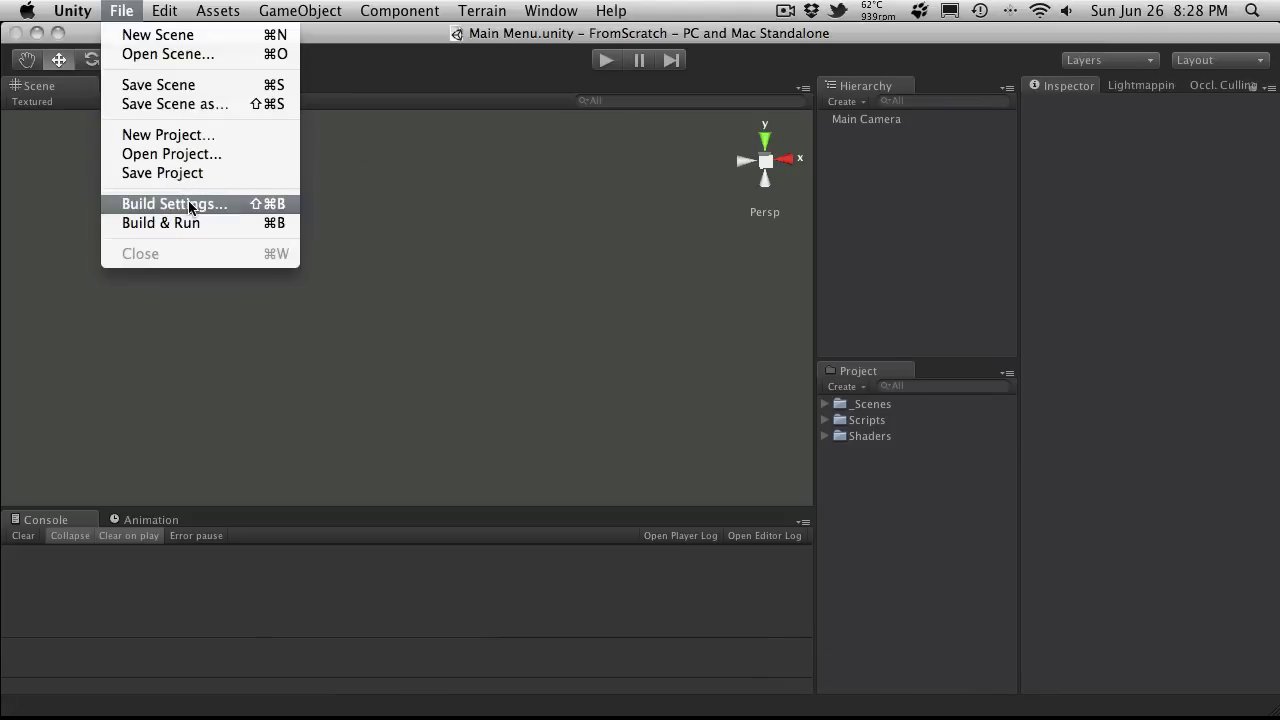
pyautogui.click(189, 207)
pyautogui.moveTo(704, 158); pyautogui.dragTo(462, 90)
pyautogui.click(824, 405)
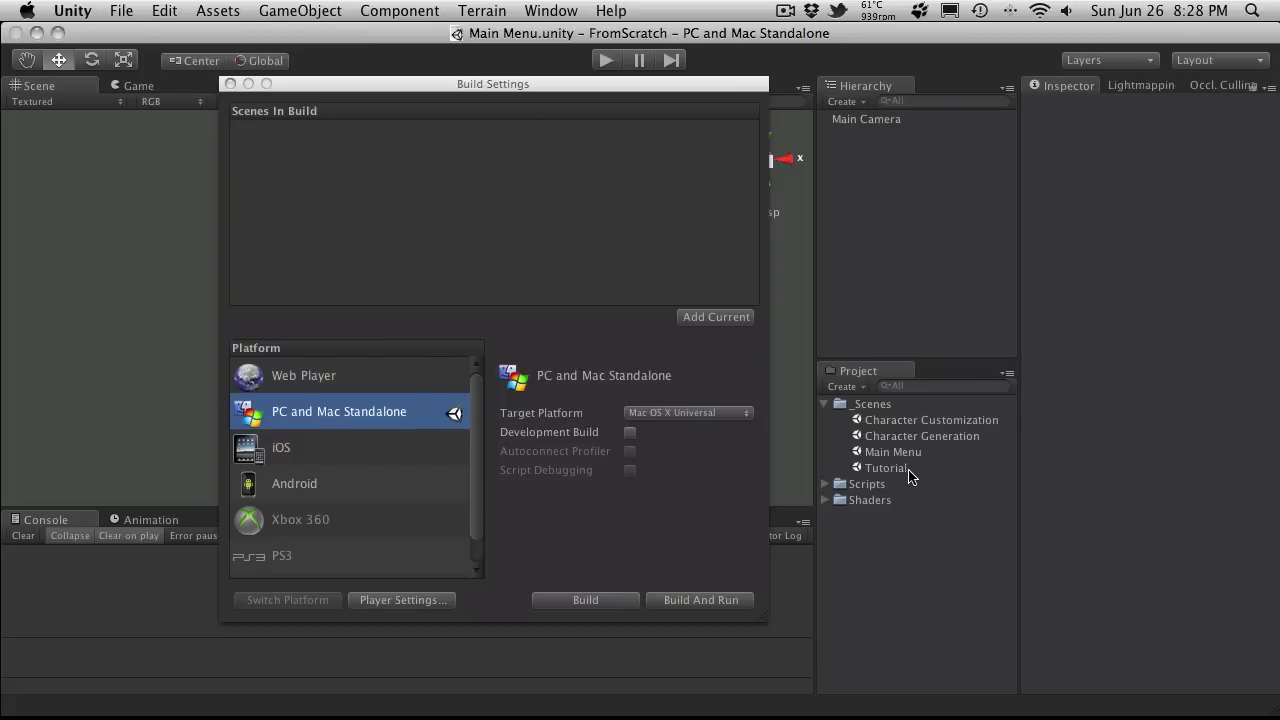
pyautogui.moveTo(906, 455); pyautogui.dragTo(503, 165)
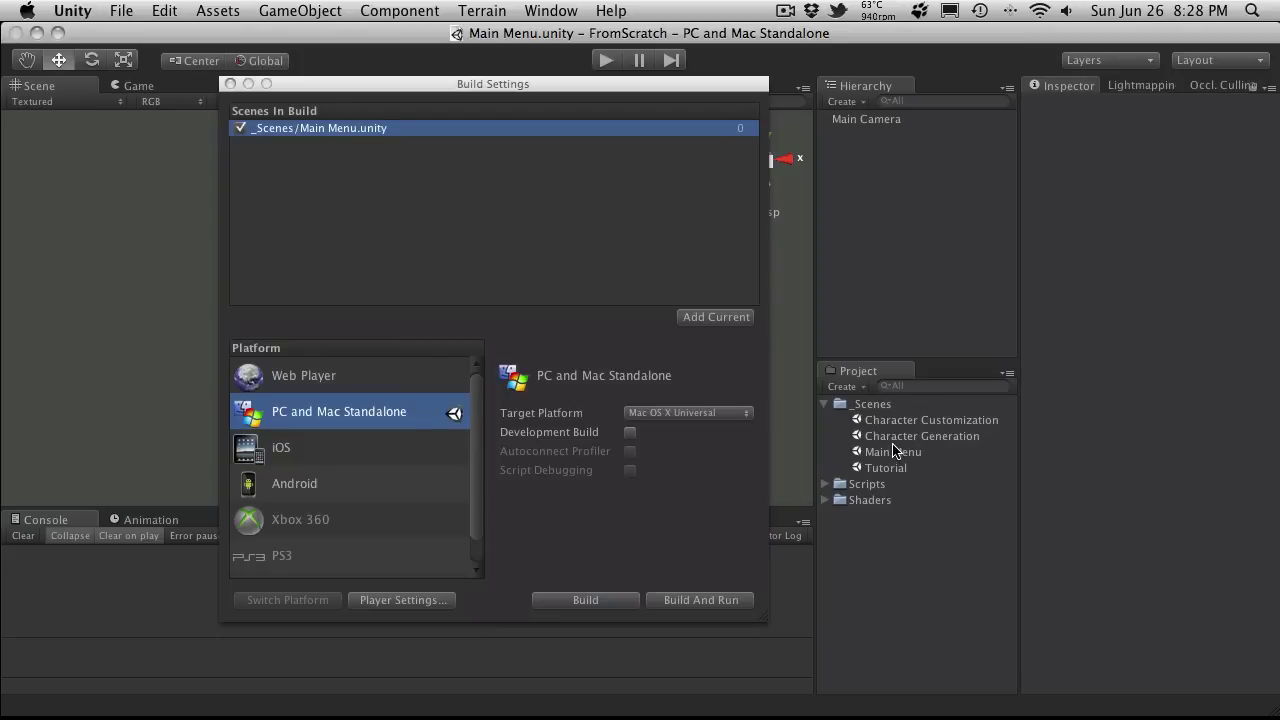
pyautogui.moveTo(905, 440); pyautogui.dragTo(527, 210)
pyautogui.moveTo(908, 422); pyautogui.dragTo(609, 257)
pyautogui.moveTo(887, 469); pyautogui.dragTo(464, 220)
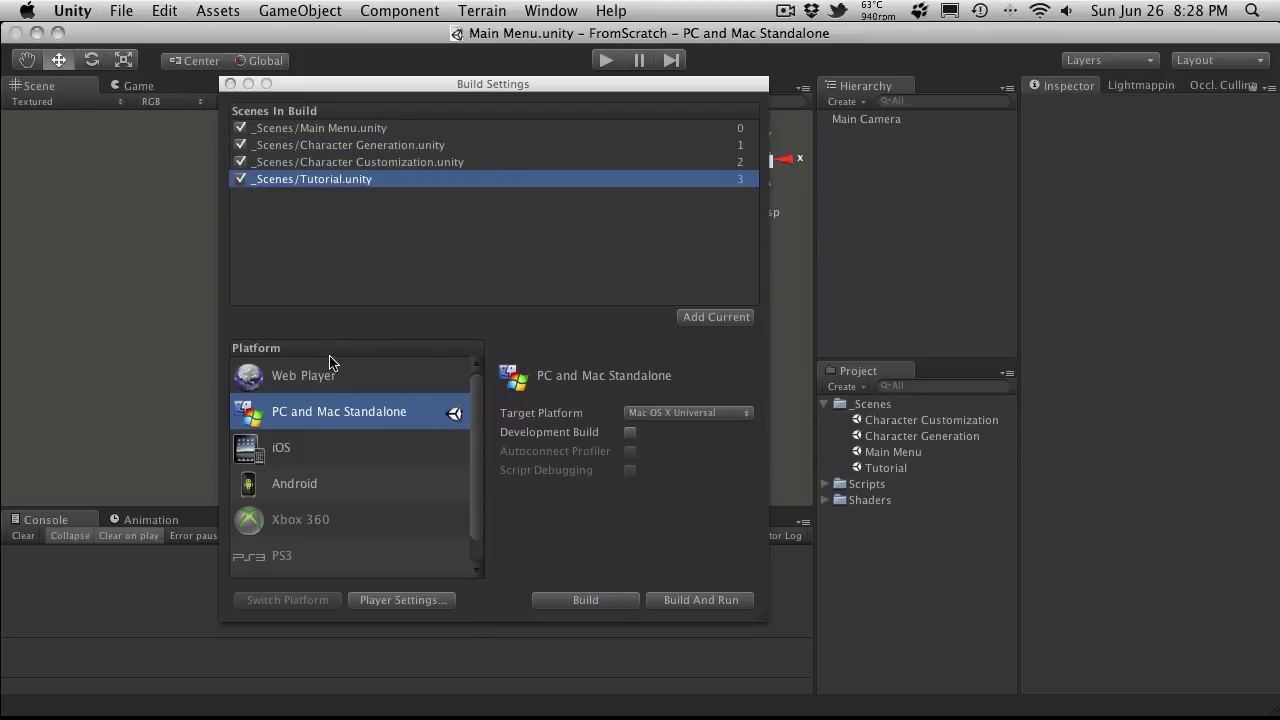
# Switch the build platform to Web Player with the Streamed option enabled.
pyautogui.click(334, 386)
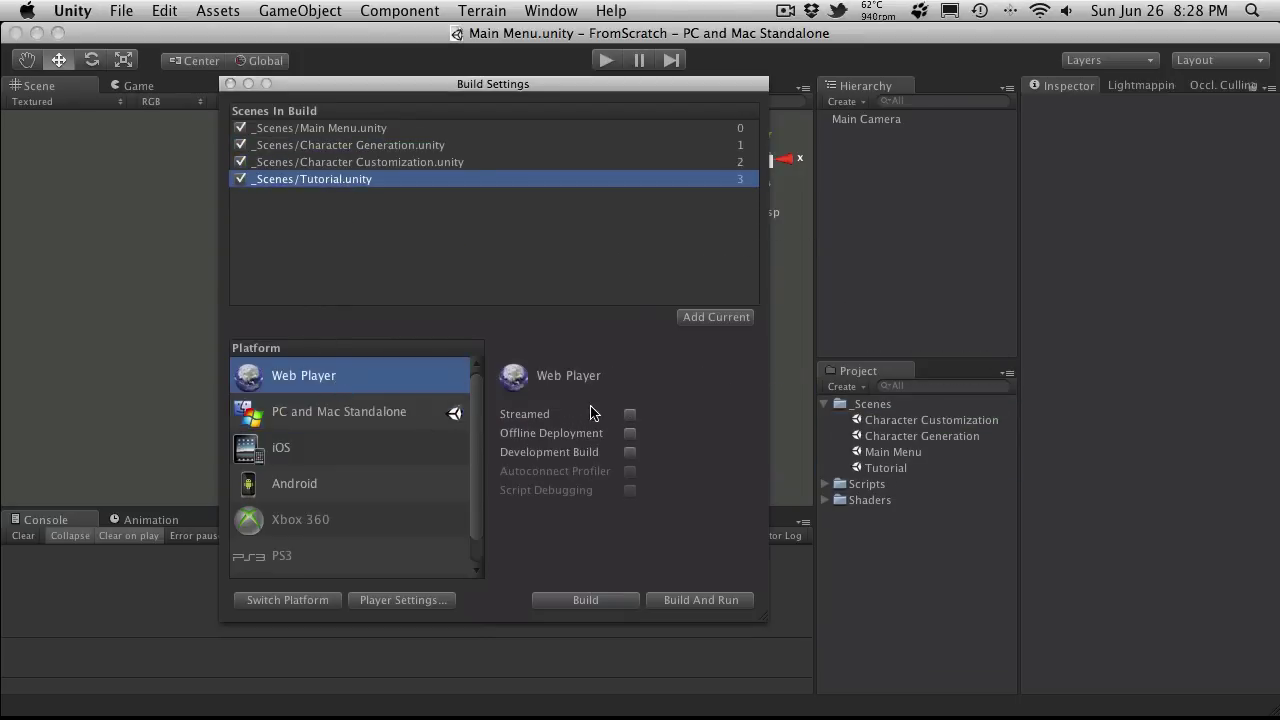
pyautogui.click(630, 415)
pyautogui.click(285, 600)
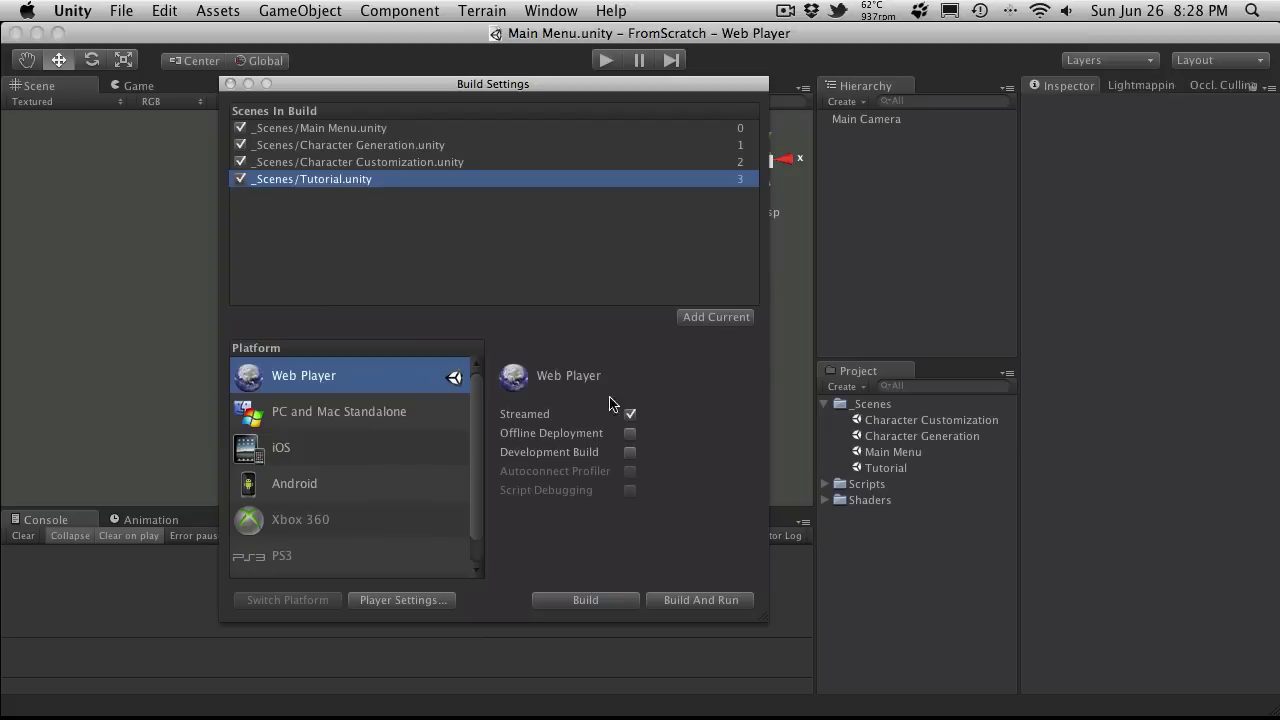
# Set the First Streamed Level to 1 in the Web Player's player settings.
pyautogui.click(402, 600)
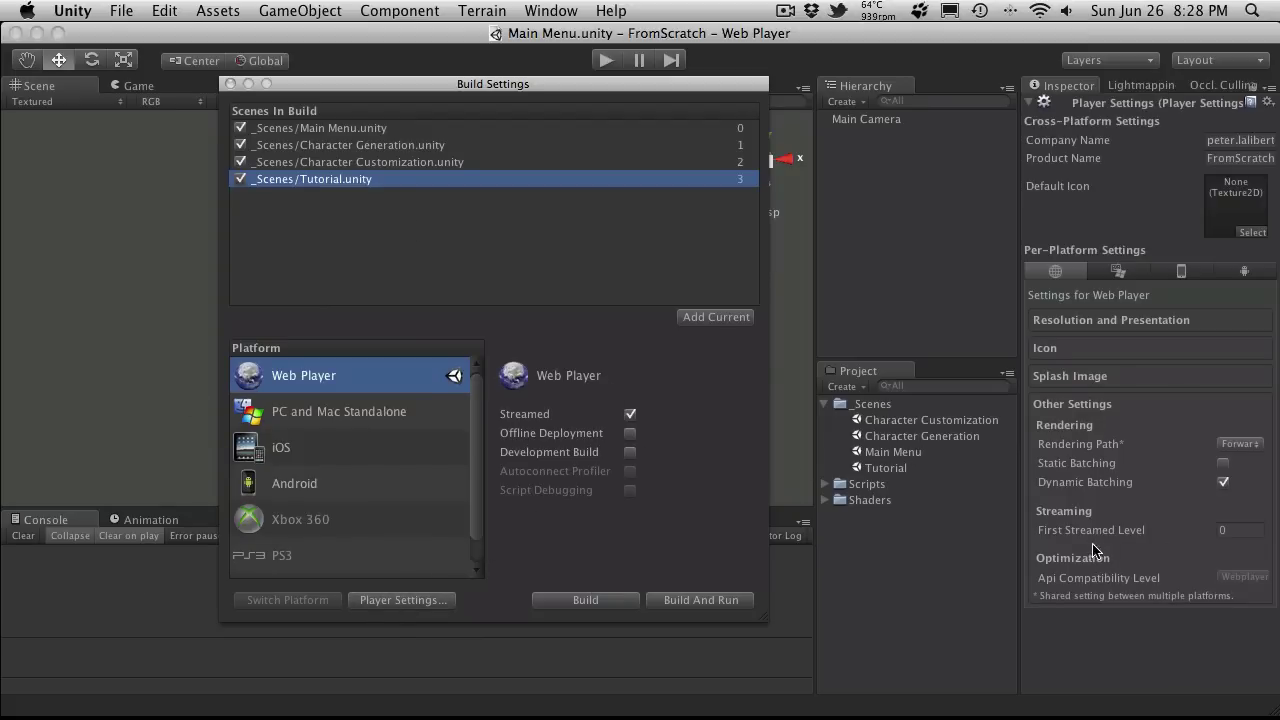
pyautogui.click(288, 145)
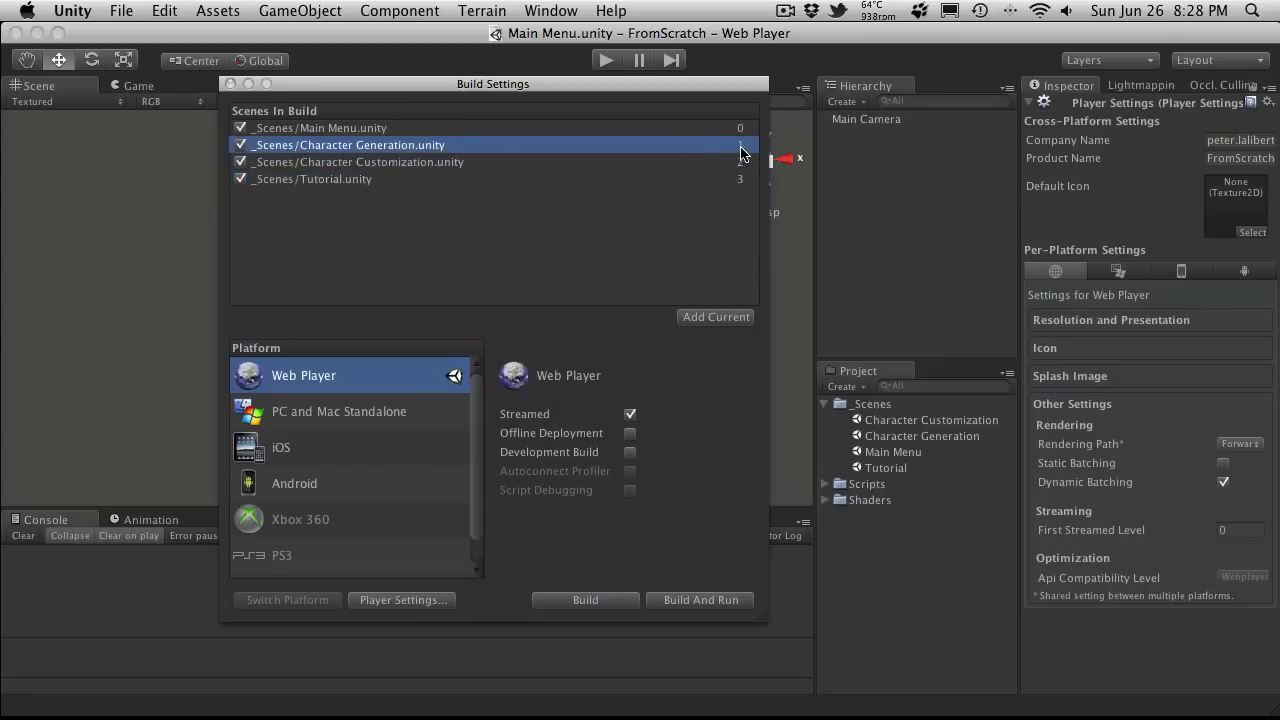
pyautogui.click(1252, 536)
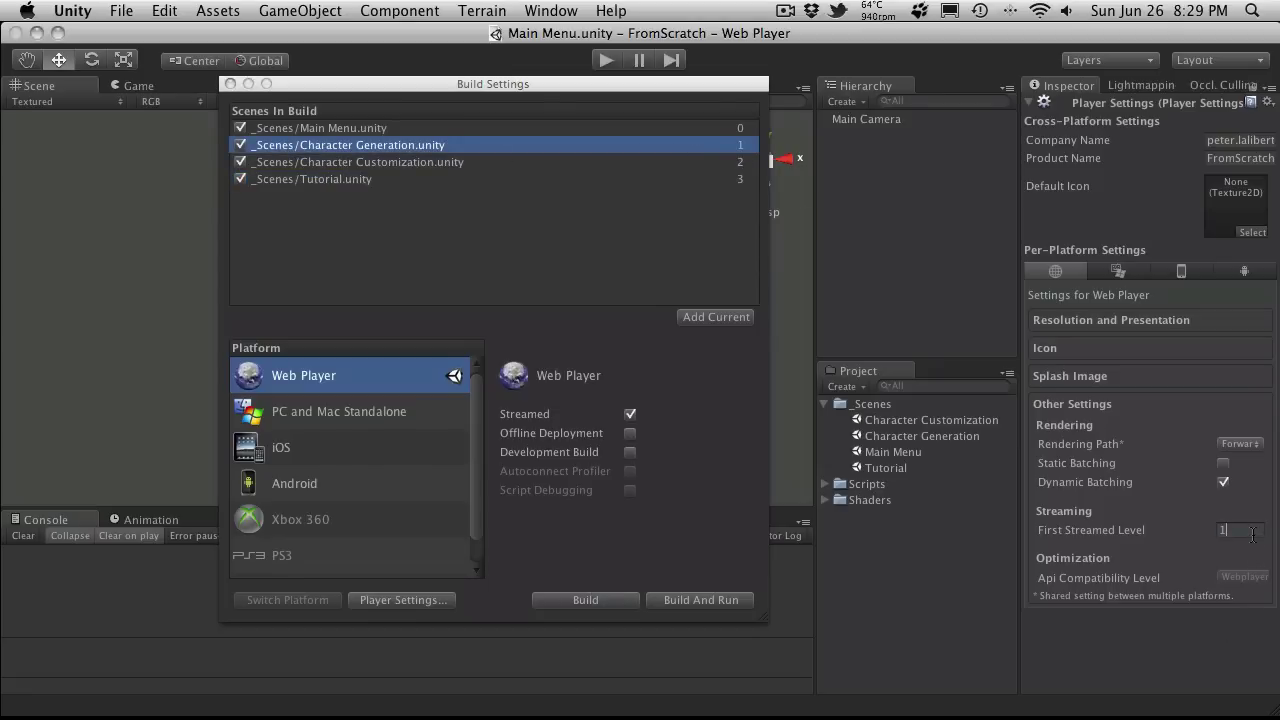
# Enable Run In Background, choose the No Context Menu web player template, and close the build settings.
pyautogui.click(1147, 318)
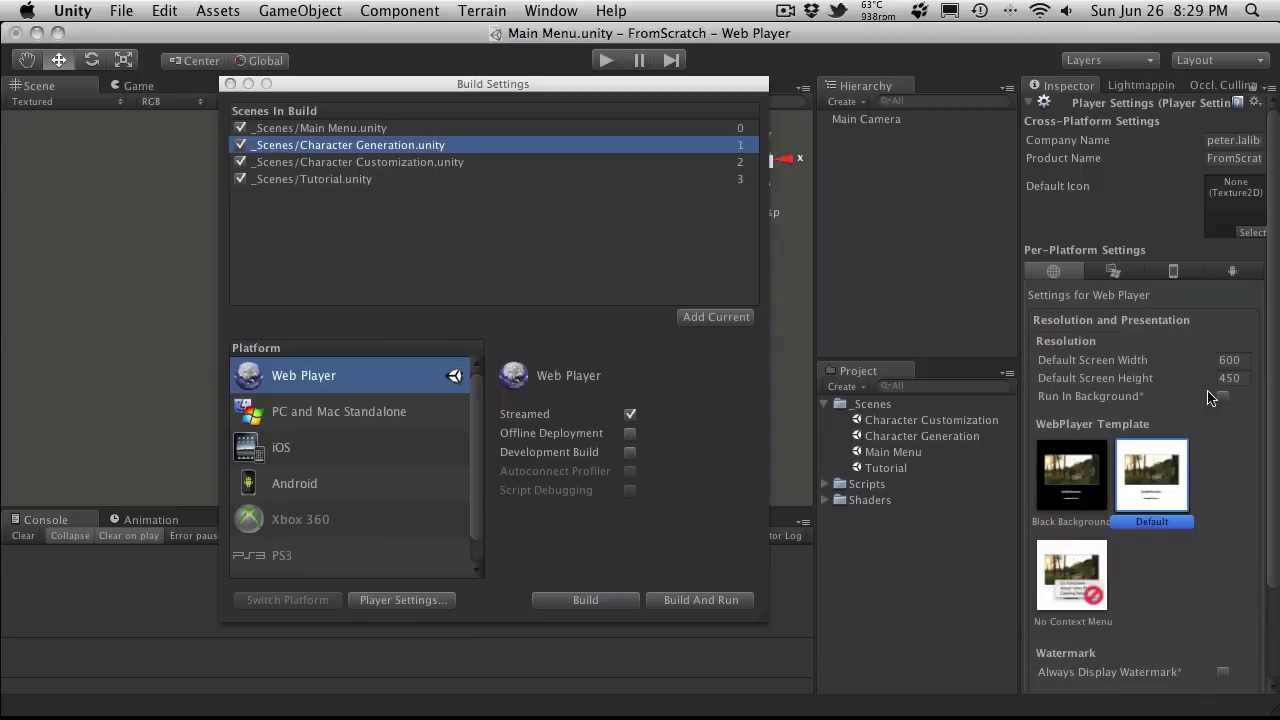
pyautogui.click(1250, 362)
pyautogui.click(1224, 398)
pyautogui.click(1075, 594)
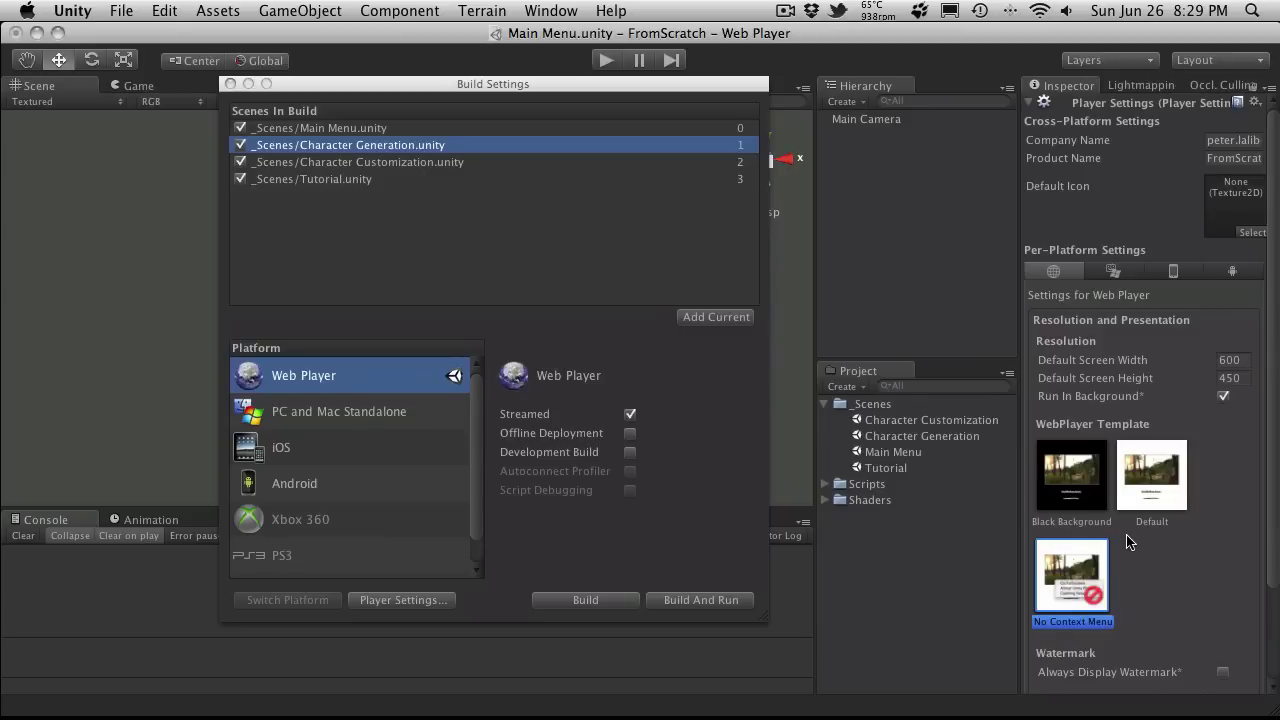
pyautogui.scroll(-3, 1128, 541)
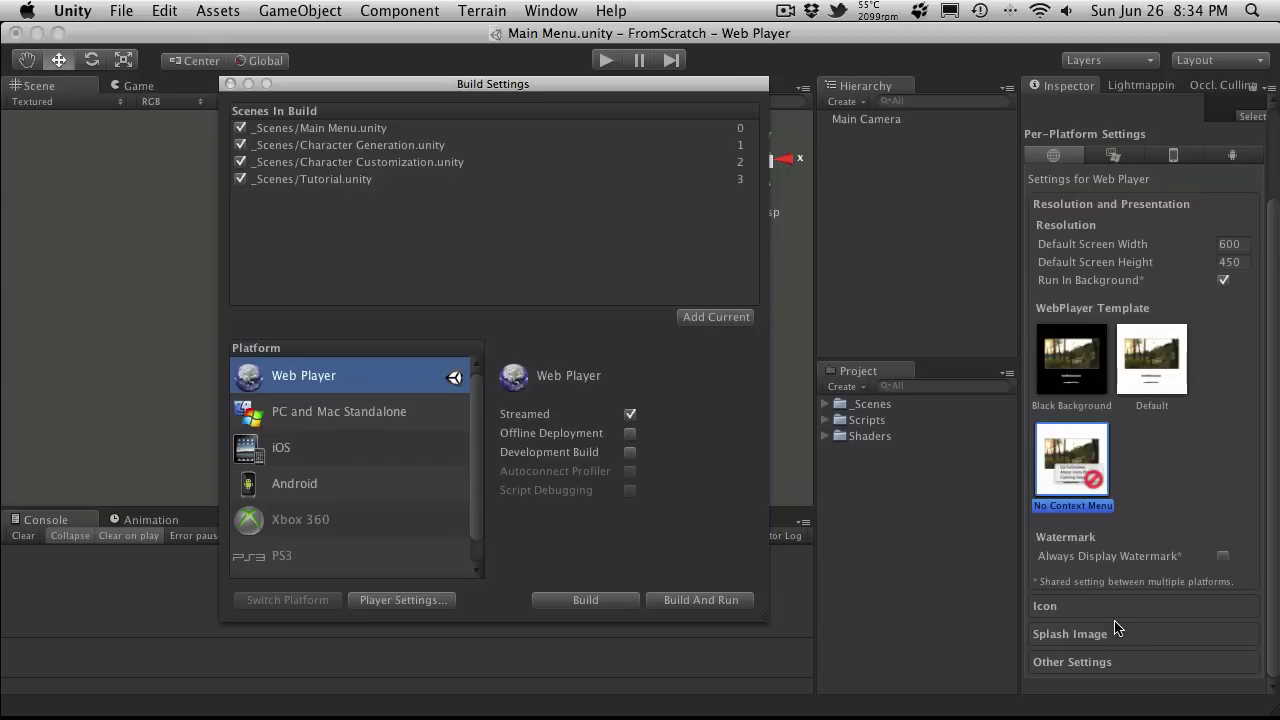
pyautogui.click(1110, 662)
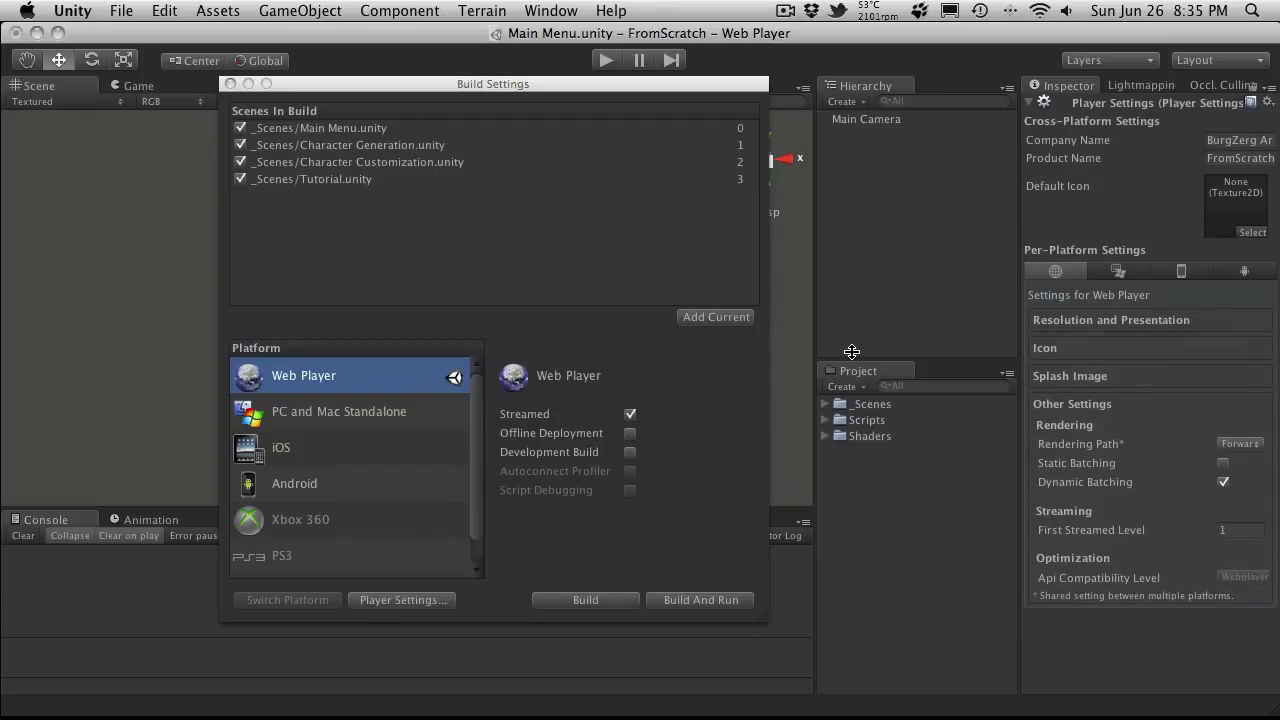
pyautogui.click(230, 84)
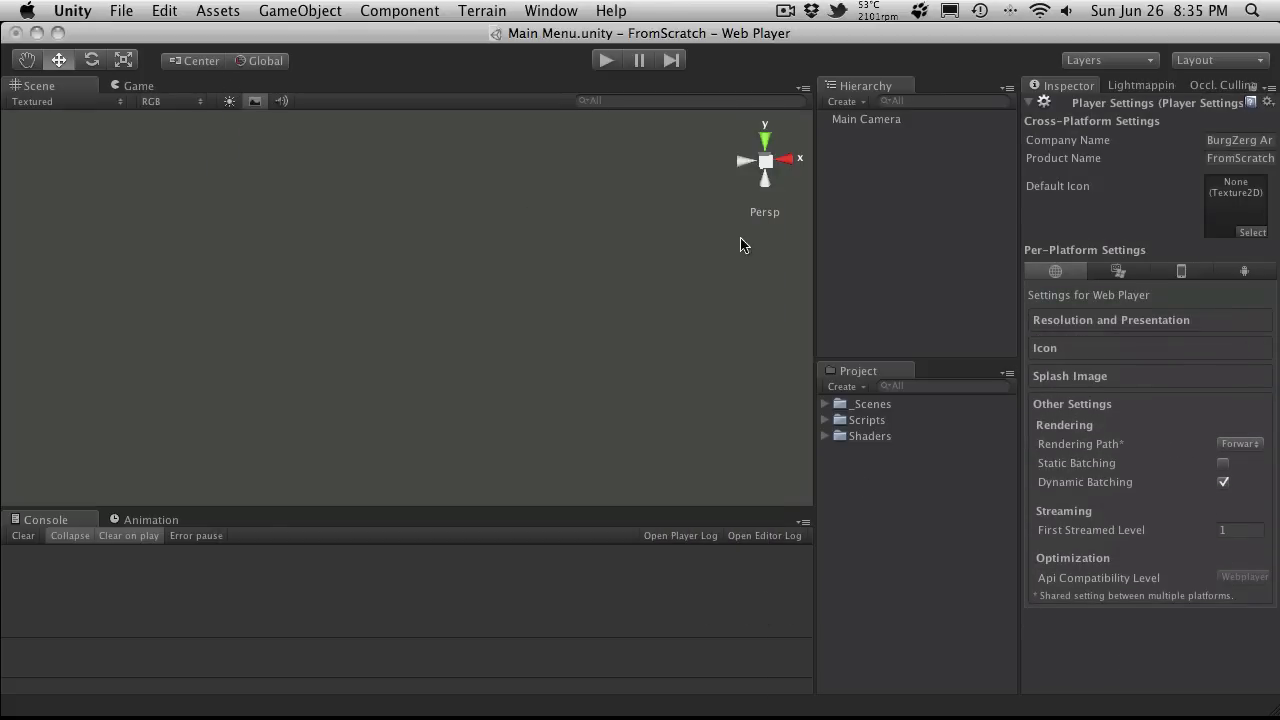
pyautogui.click(925, 302)
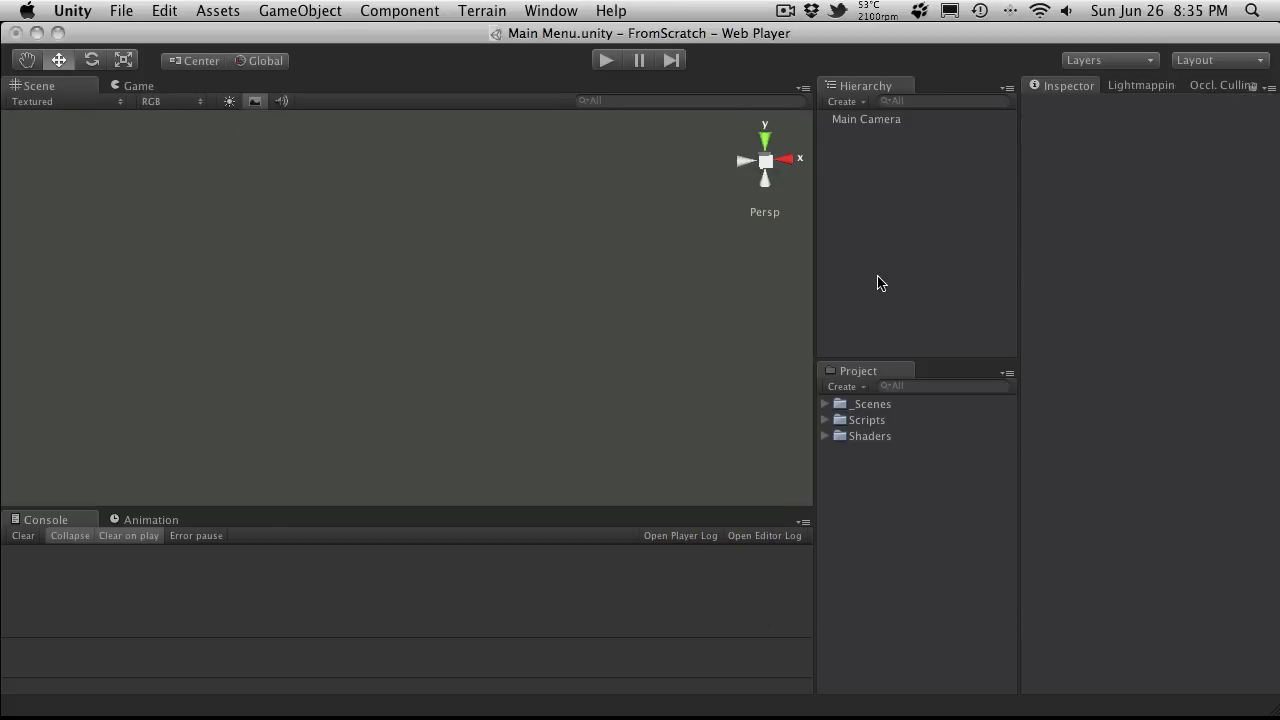
# Create an empty game object in the scene and name it MainMenu.
pyautogui.click(272, 9)
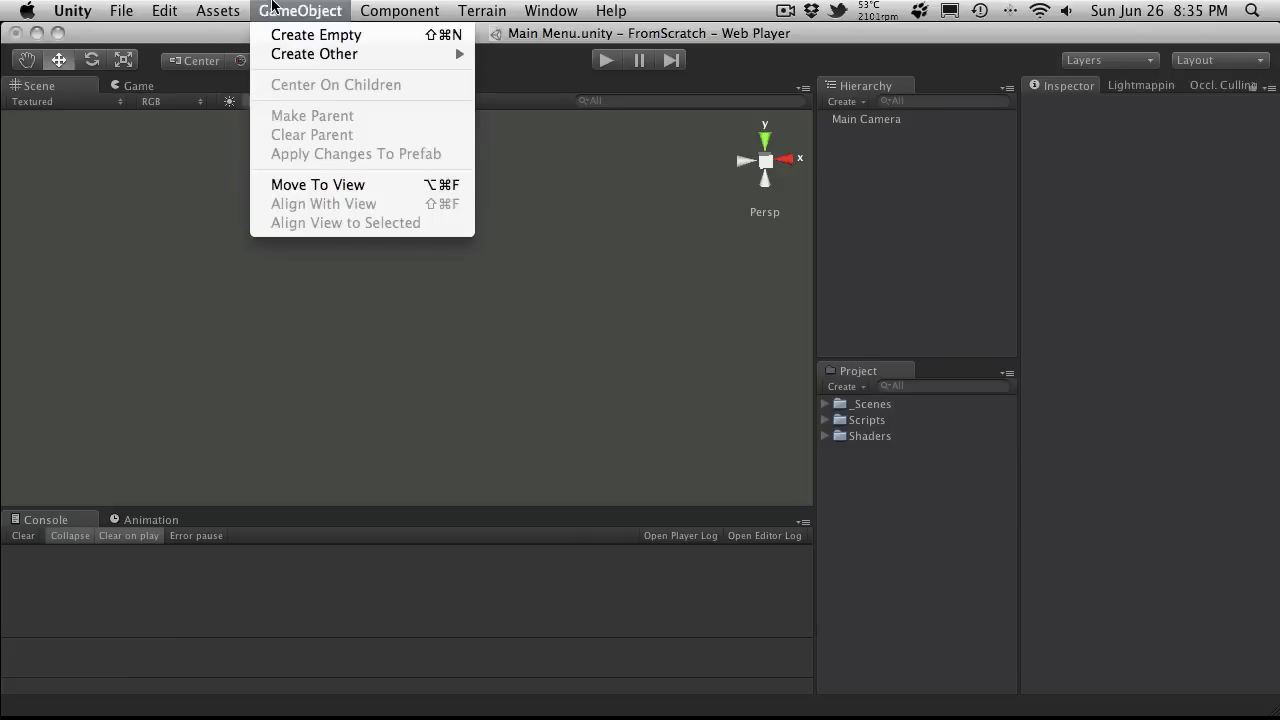
pyautogui.click(334, 36)
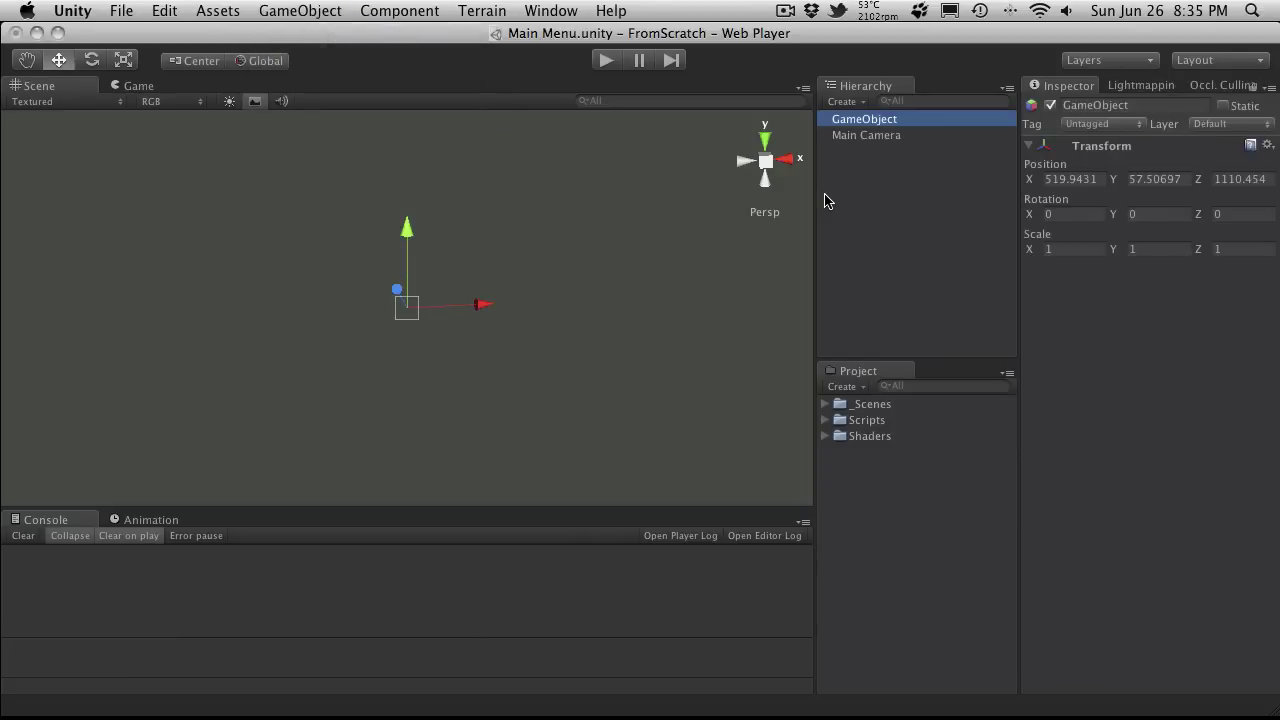
pyautogui.press('Return')
pyautogui.write('Mai')
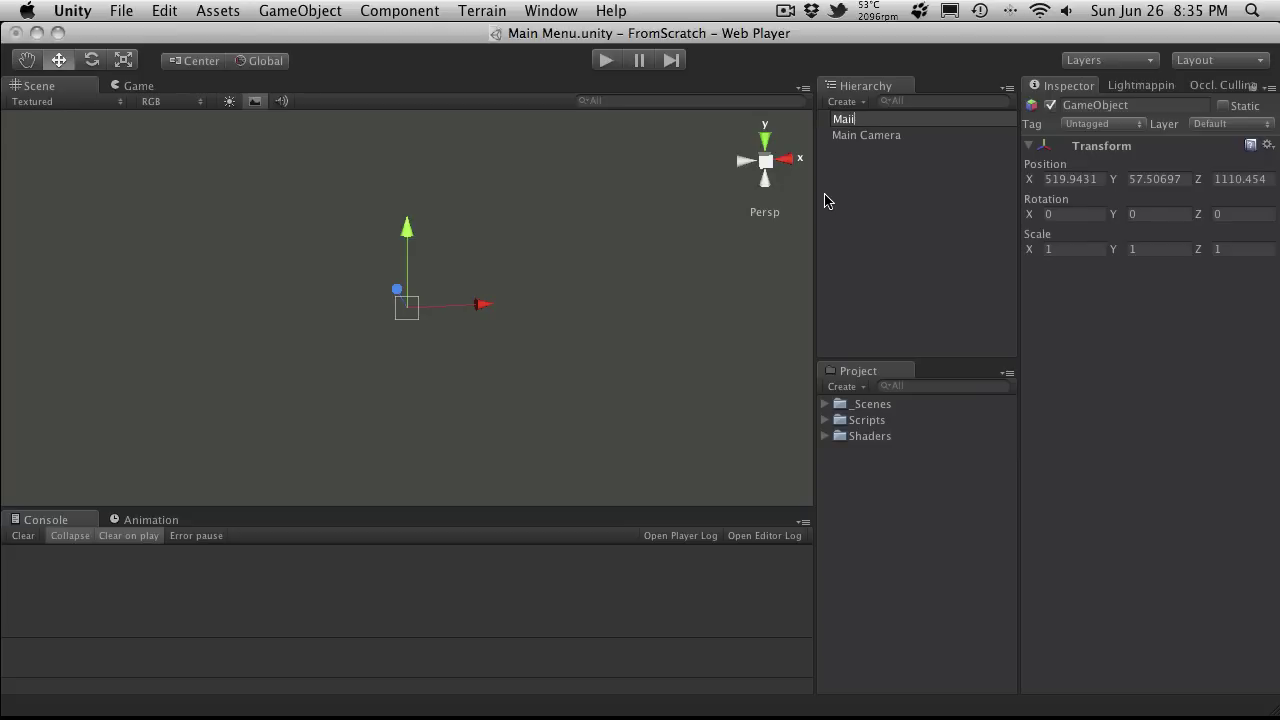
pyautogui.write('nMenu')
pyautogui.press('Return')
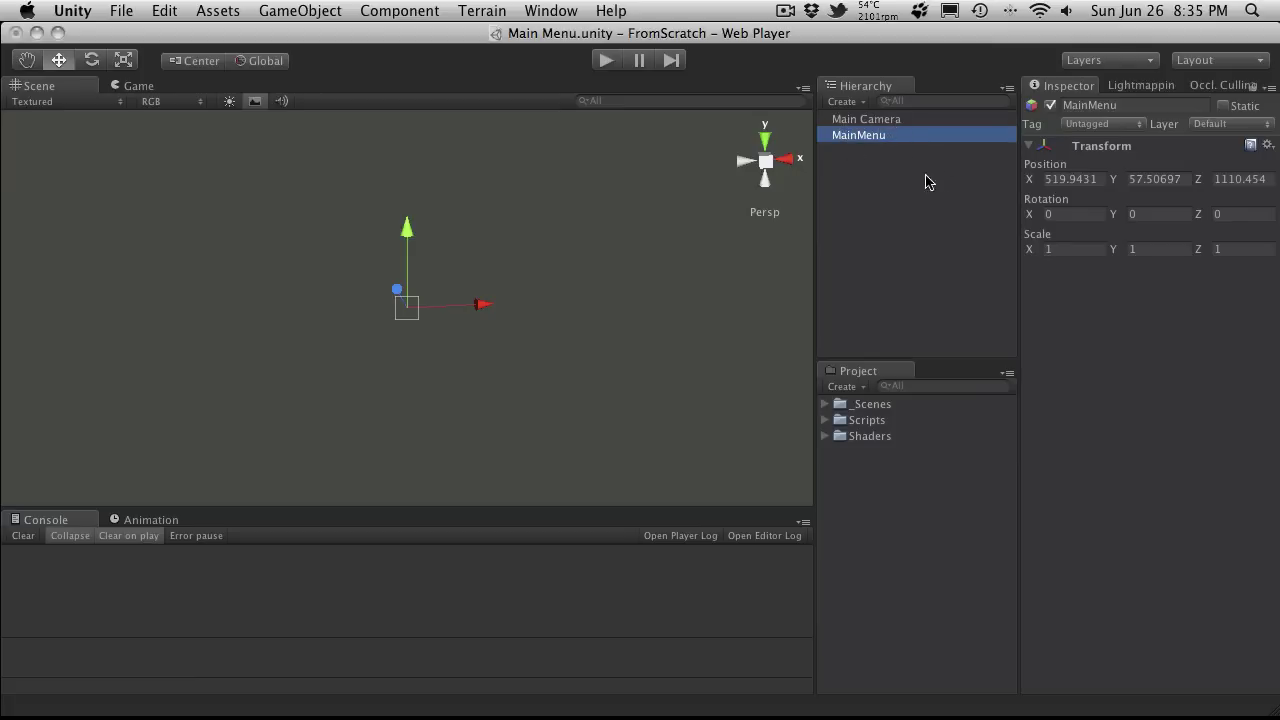
# Search the project for "Main" and attach the MainMenu script to the MainMenu object.
pyautogui.click(934, 386)
pyautogui.write('Mia')
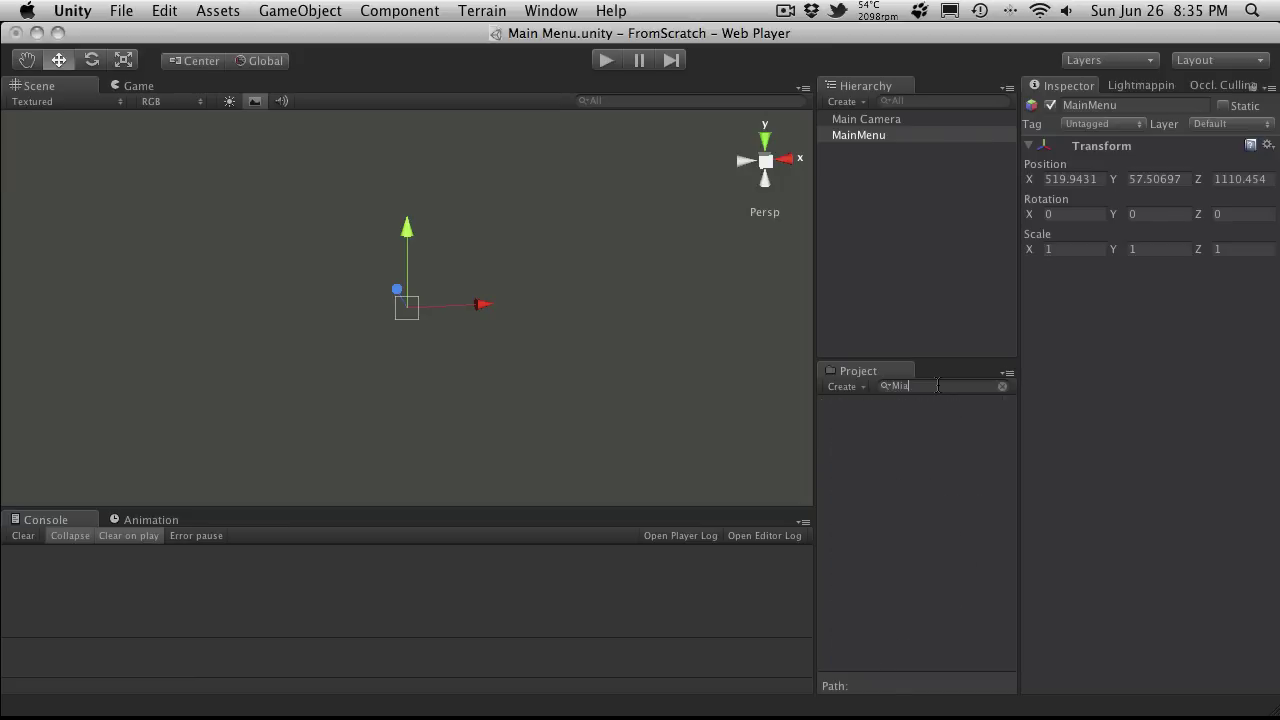
pyautogui.press('BackSpace')
pyautogui.press('BackSpace')
pyautogui.write('ain')
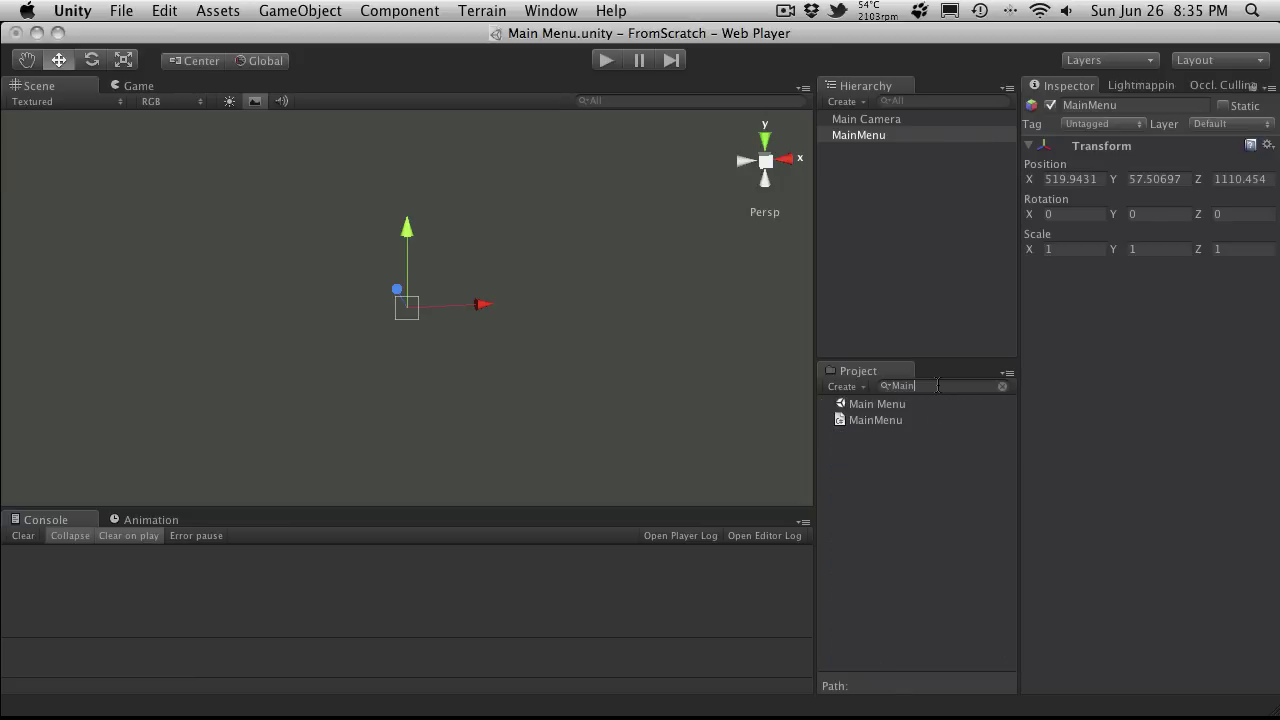
pyautogui.moveTo(869, 420); pyautogui.dragTo(1199, 424)
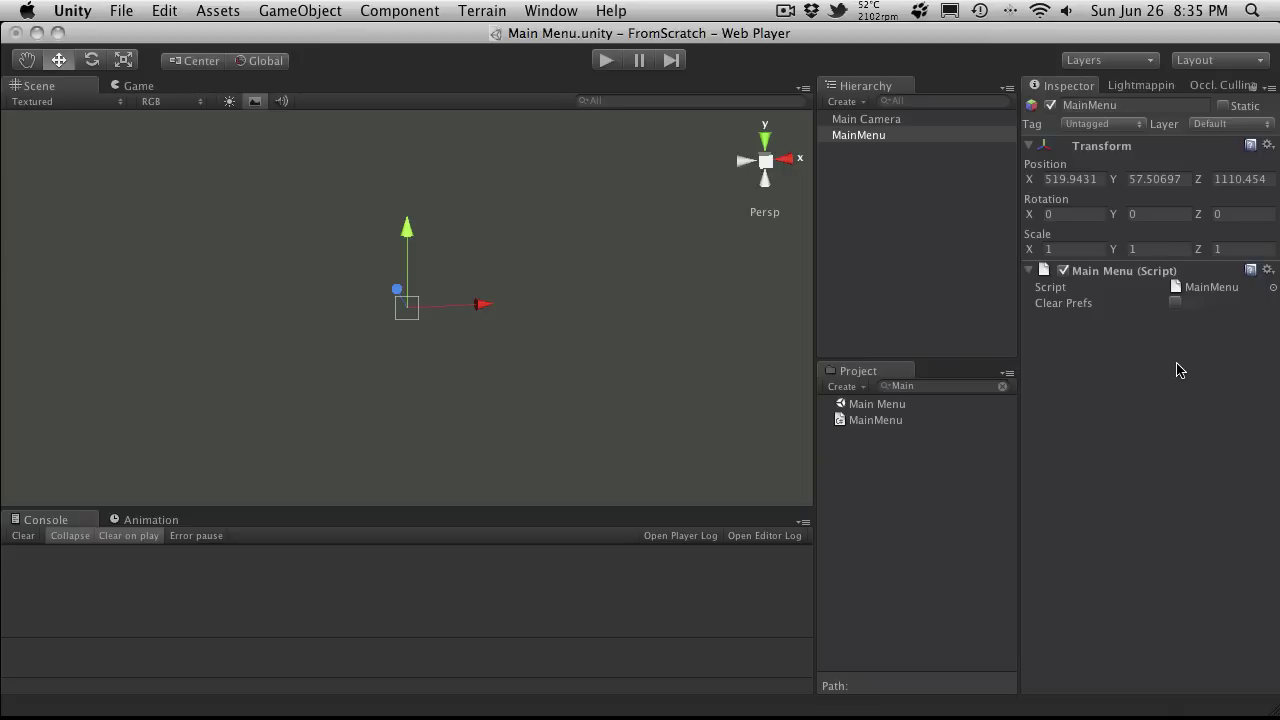
# Open the MainMenu script in MonoDevelop and examine the version key and version number constants in GameSetting2.cs.
pyautogui.doubleClick(1218, 288)
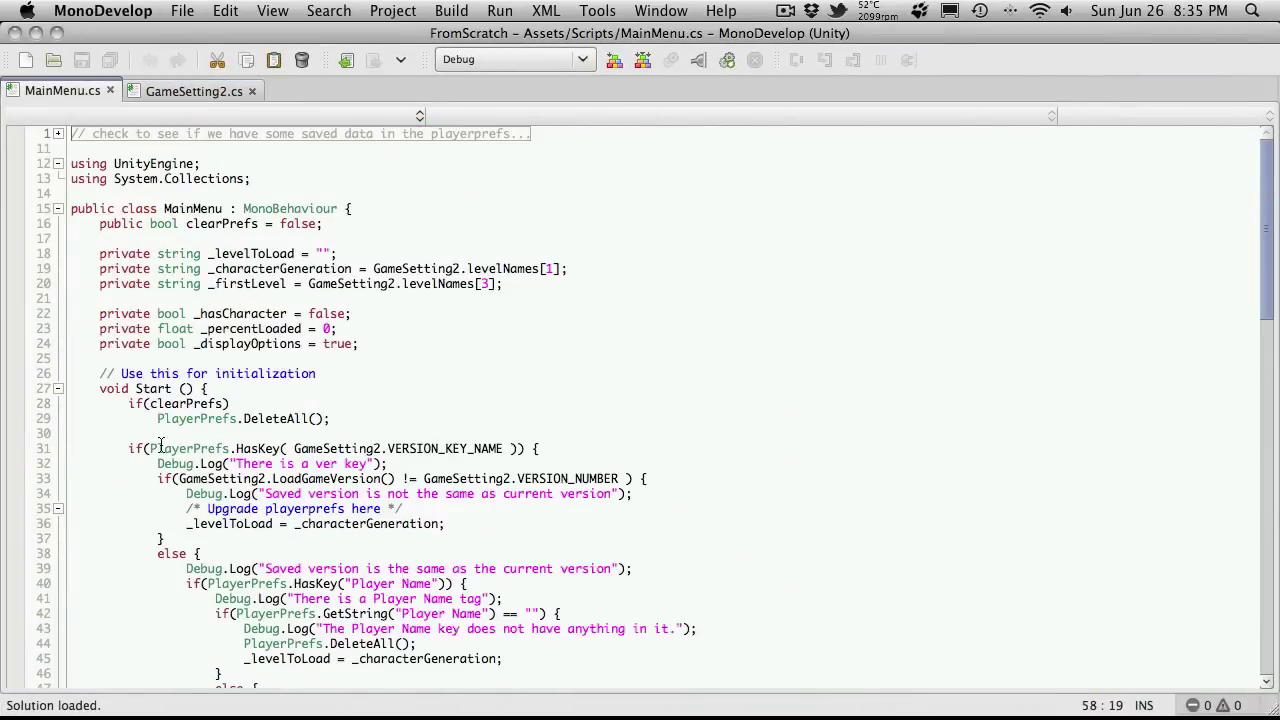
pyautogui.scroll(-5, 218, 420)
pyautogui.scroll(5, 222, 410)
pyautogui.click(186, 91)
pyautogui.scroll(10, 180, 245)
pyautogui.scroll(-3, 180, 255)
pyautogui.scroll(3, 180, 230)
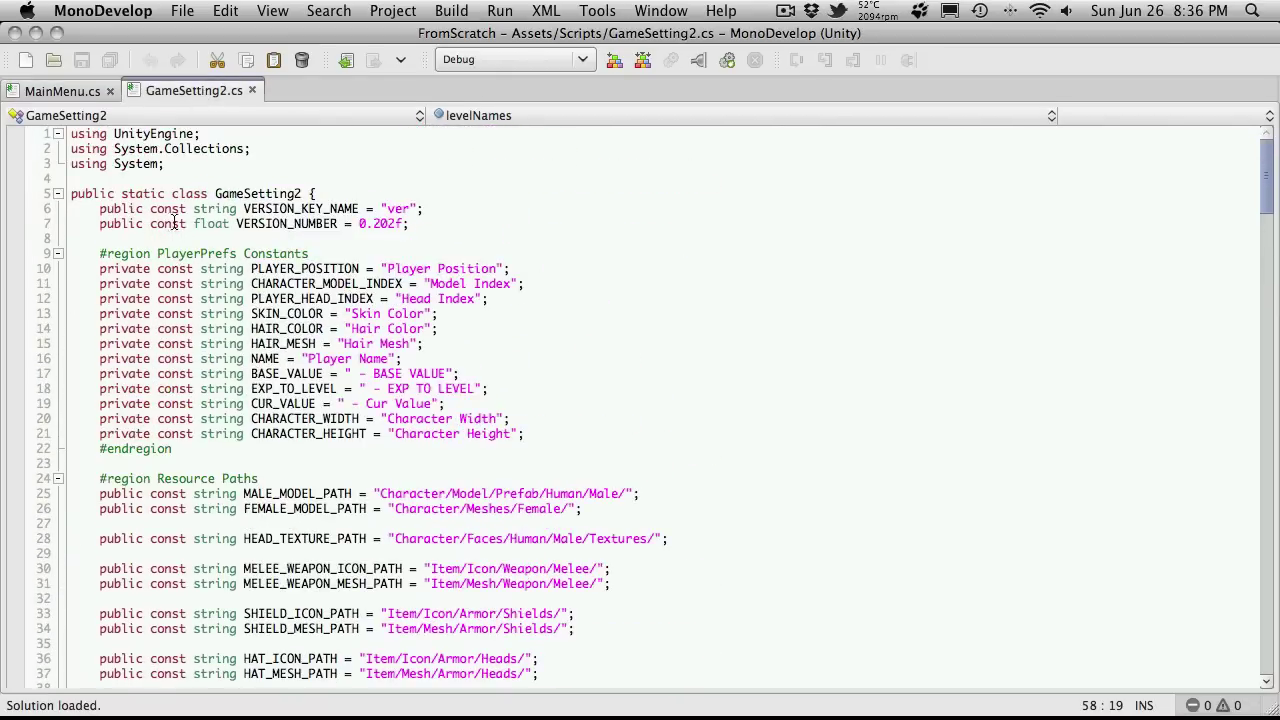
pyautogui.doubleClick(388, 224)
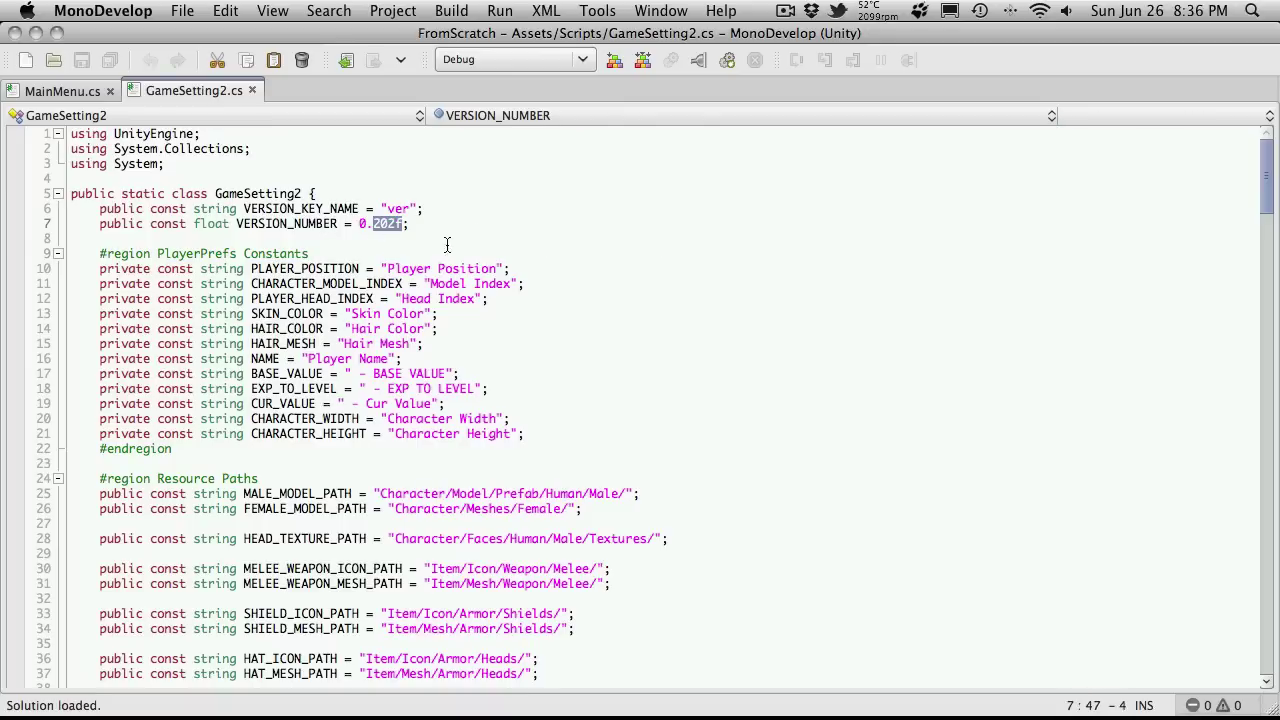
# Read through the Start and Update methods in MainMenu.cs to see how the version check and level loading work.
pyautogui.click(80, 91)
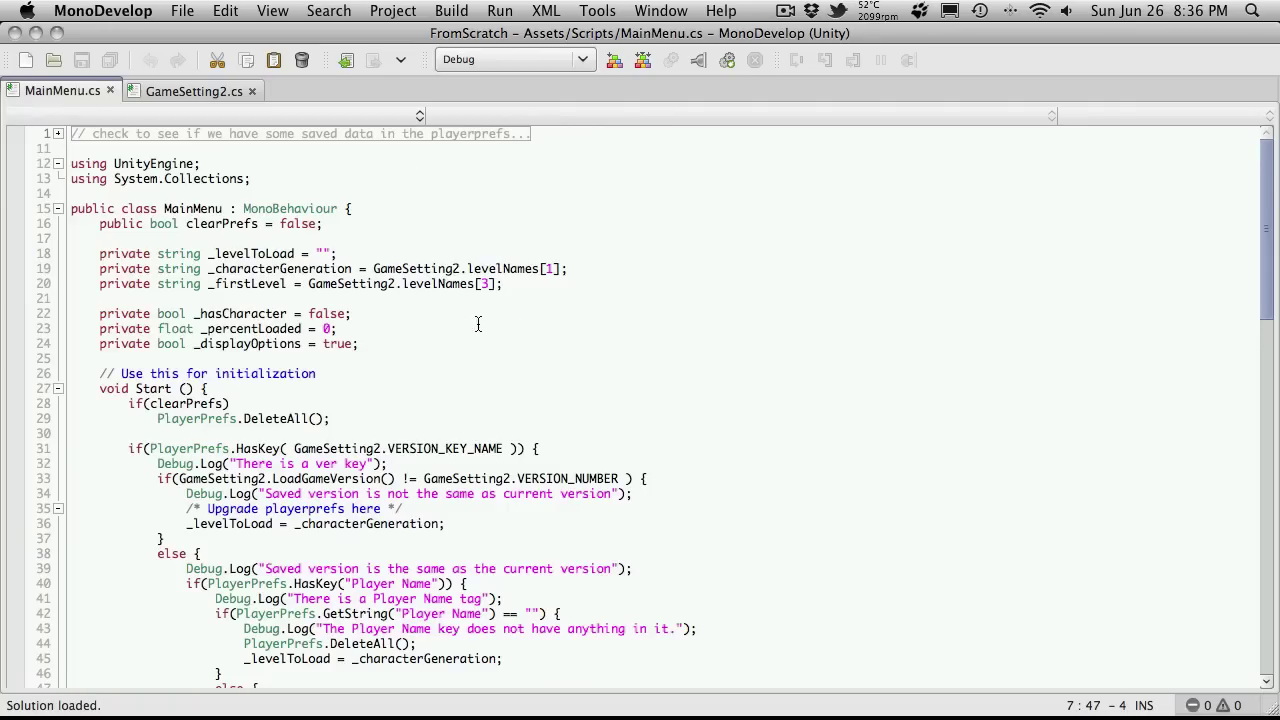
pyautogui.scroll(-2, 422, 393)
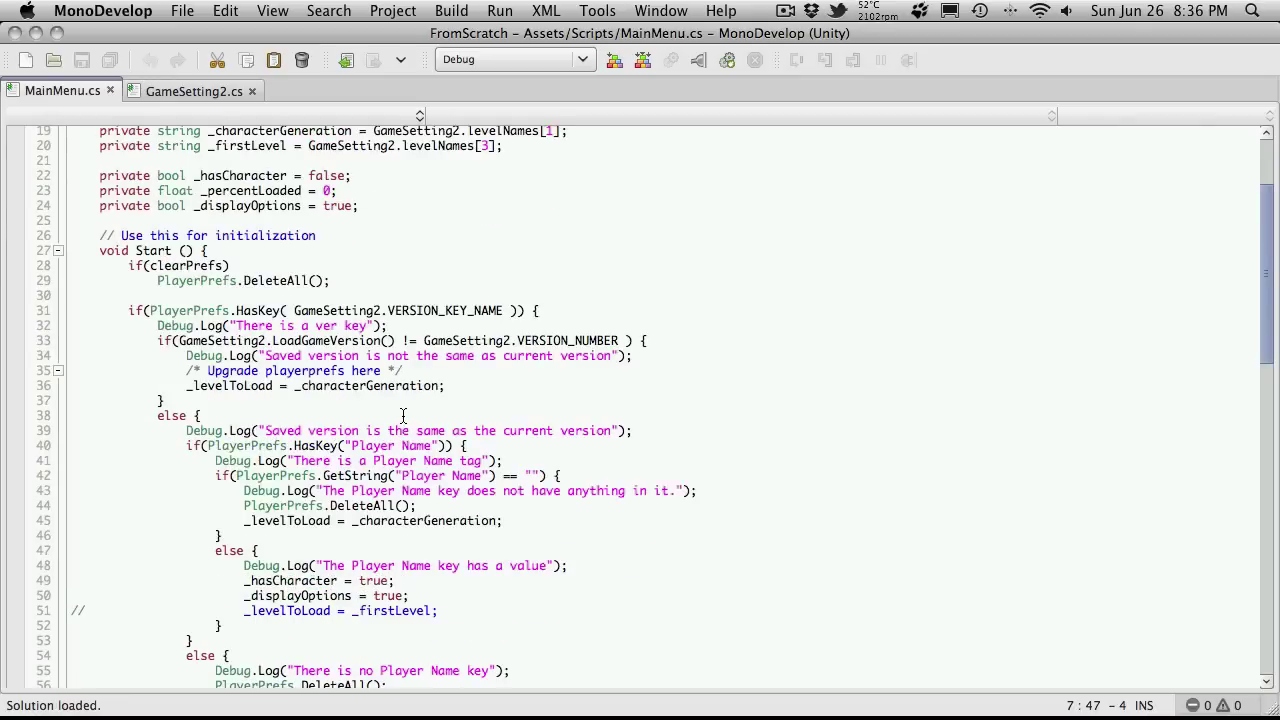
pyautogui.scroll(-5, 408, 413)
pyautogui.scroll(-2, 408, 413)
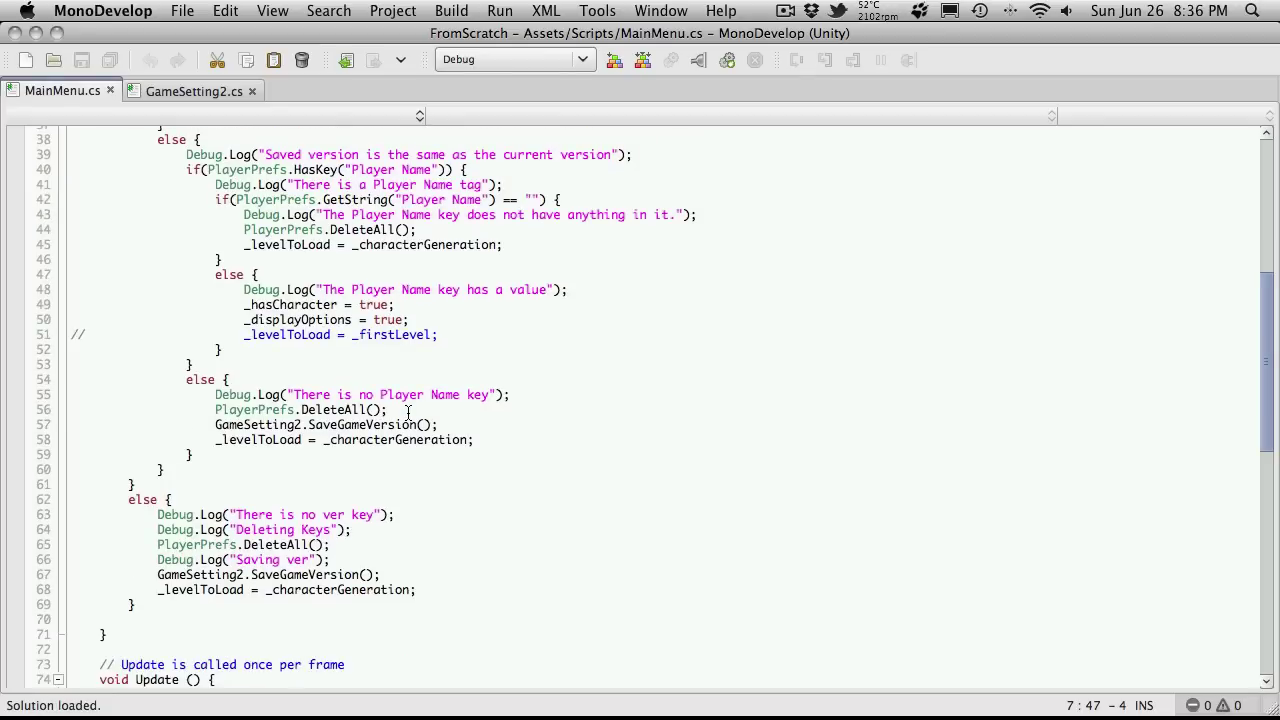
pyautogui.scroll(-8, 408, 413)
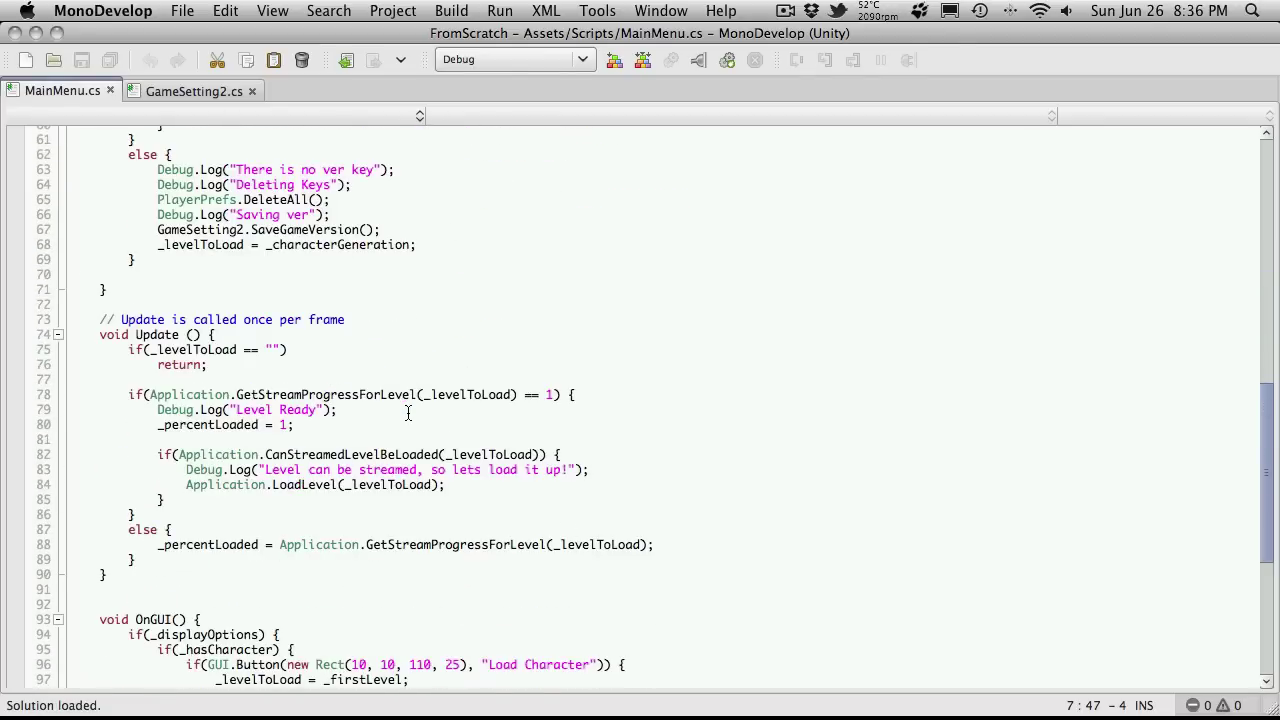
pyautogui.scroll(20, 408, 413)
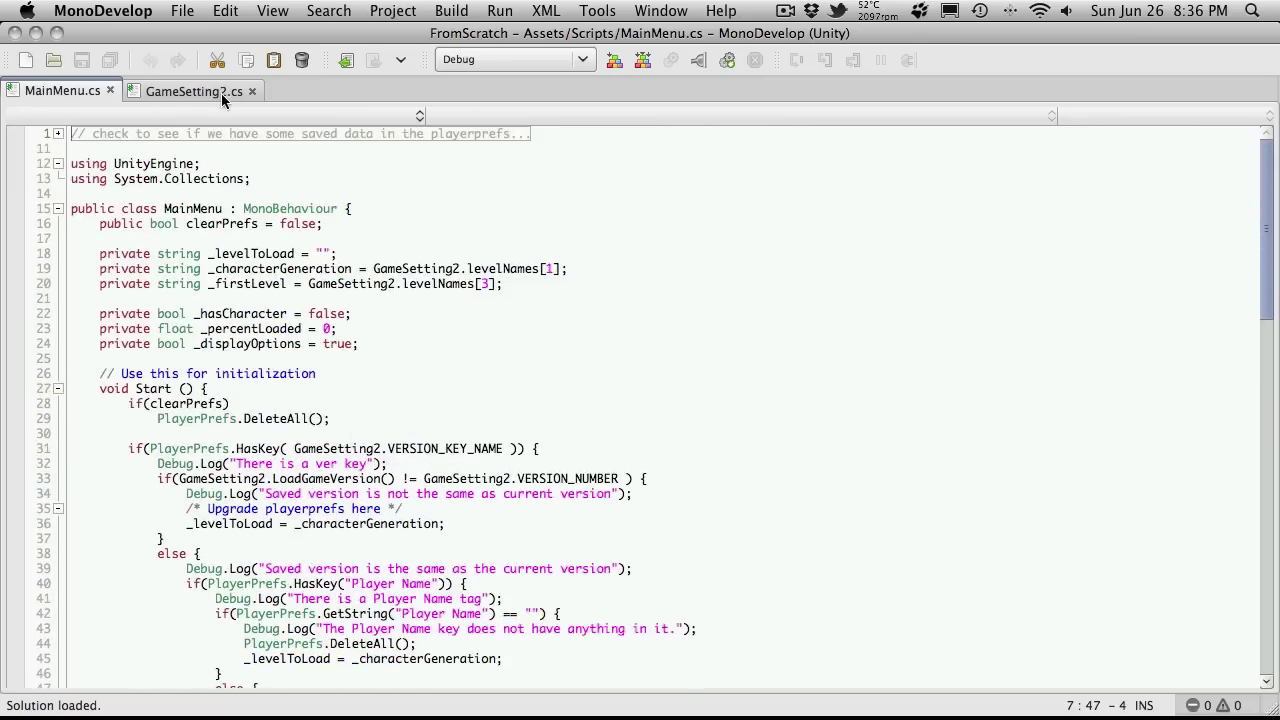
# Switch back to Unity, enable Clear Prefs on the MainMenu object's script, and play the scene to review its console messages.
pyautogui.press('super+Tab')
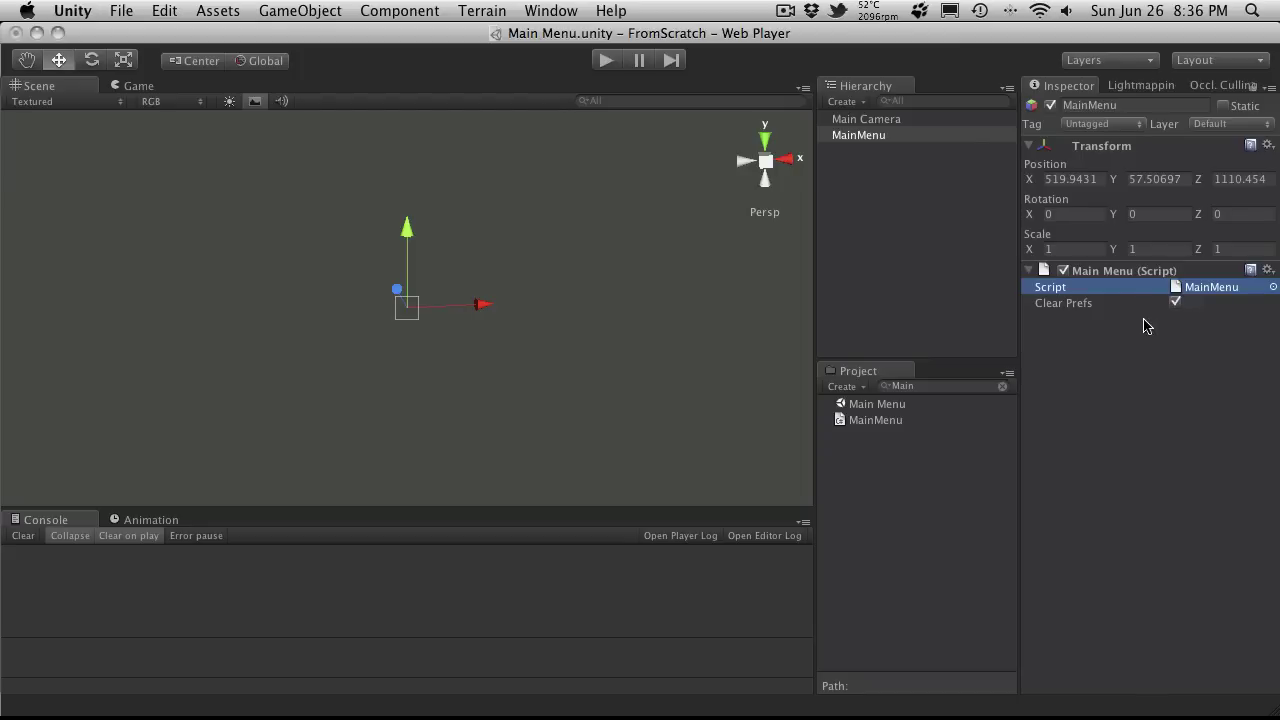
pyautogui.click(1172, 303)
pyautogui.click(605, 61)
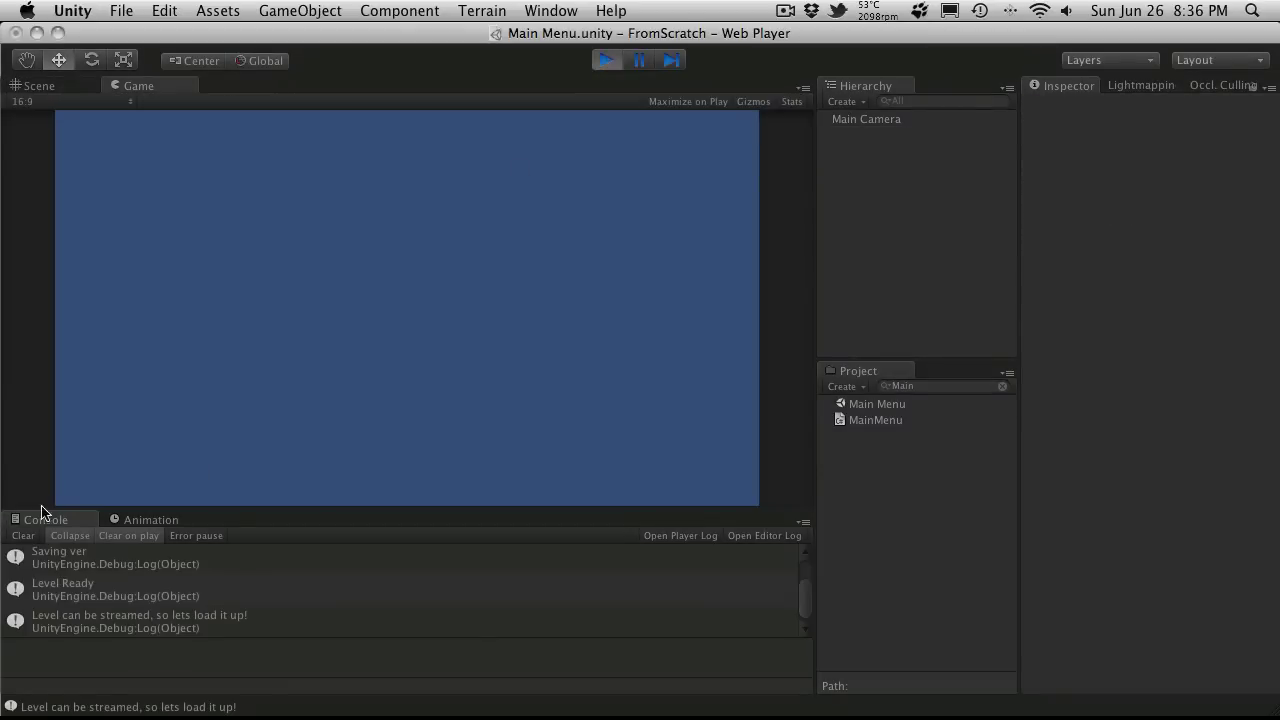
pyautogui.scroll(-1, 209, 612)
pyautogui.scroll(2, 183, 612)
pyautogui.scroll(-2, 160, 611)
pyautogui.scroll(2, 135, 607)
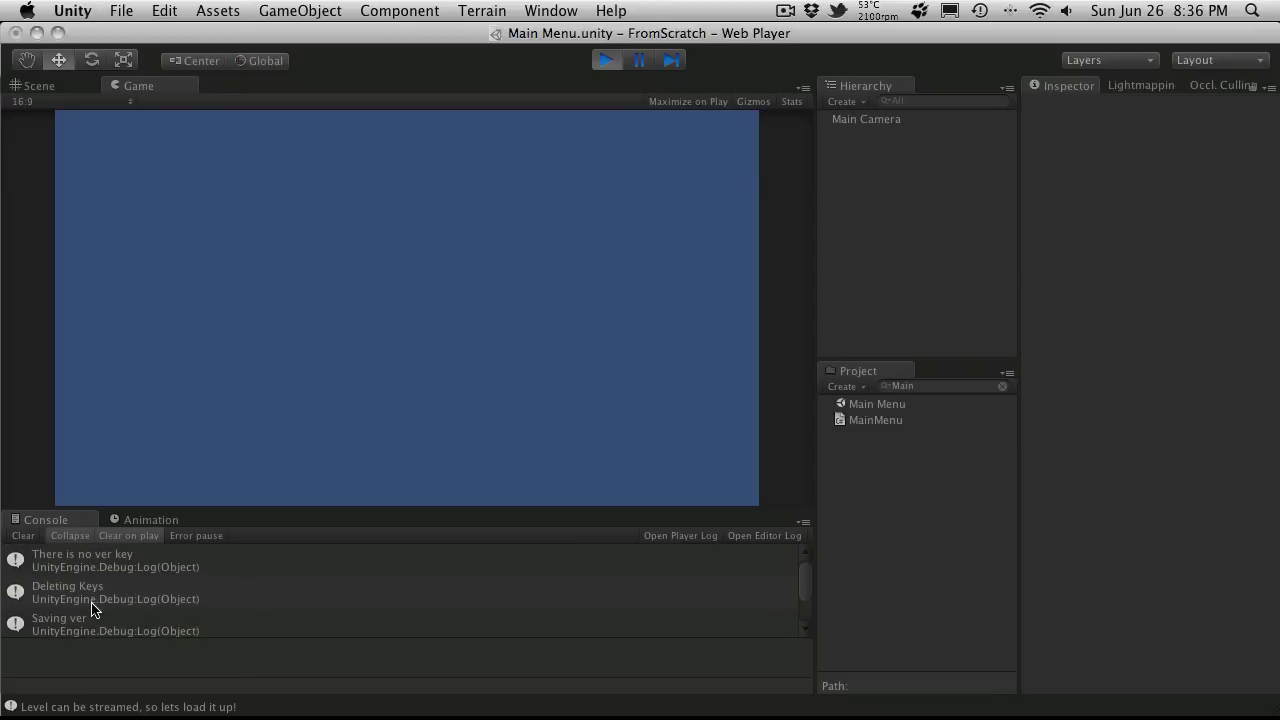
# Review the remaining console messages from the test run and stop playing the scene.
pyautogui.scroll(-2, 92, 607)
pyautogui.scroll(2, 92, 609)
pyautogui.scroll(-2, 80, 610)
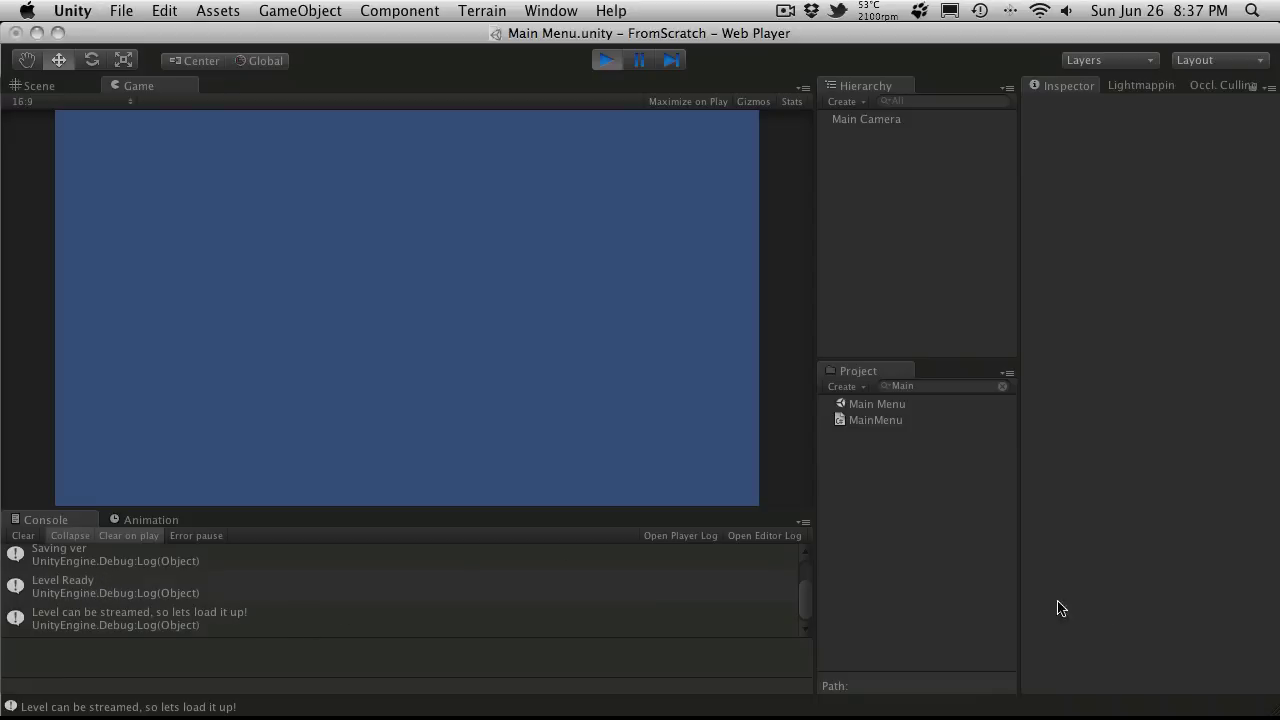
pyautogui.click(609, 62)
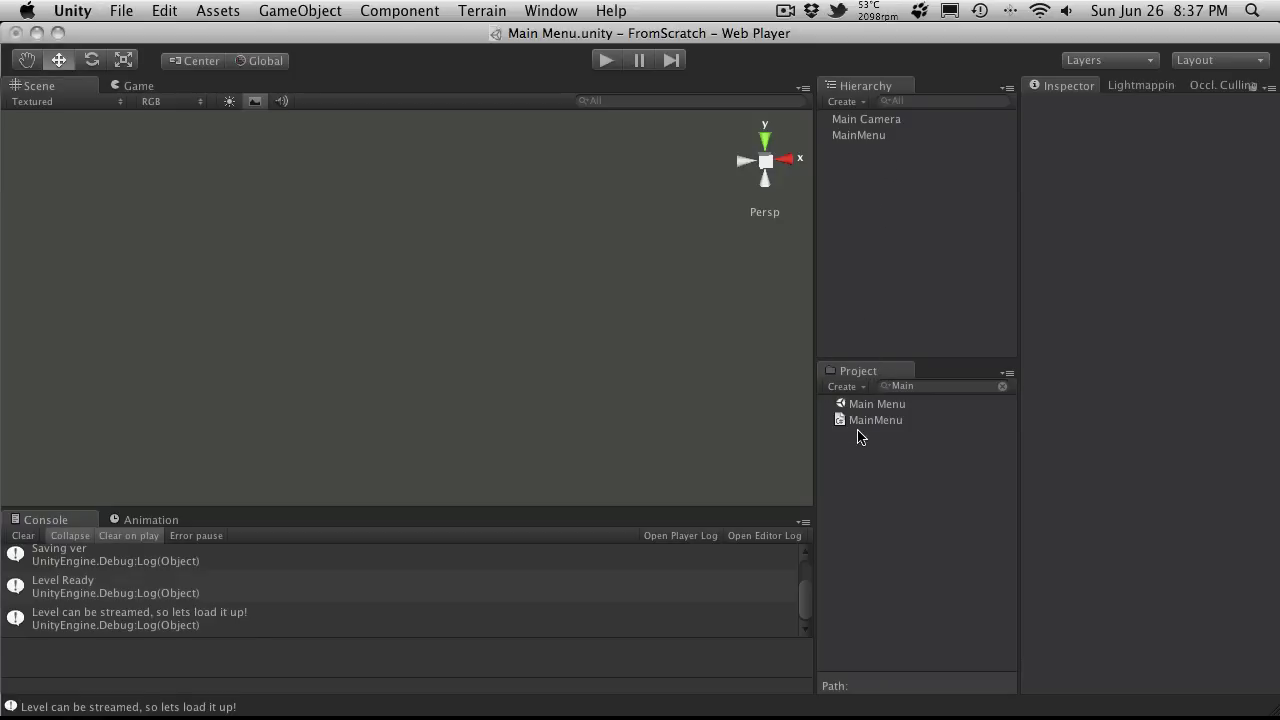
# Clear the project search and open the Character Generation scene from the _Scenes folder, saving the changes to Main Menu.
pyautogui.click(960, 388)
pyautogui.click(1004, 388)
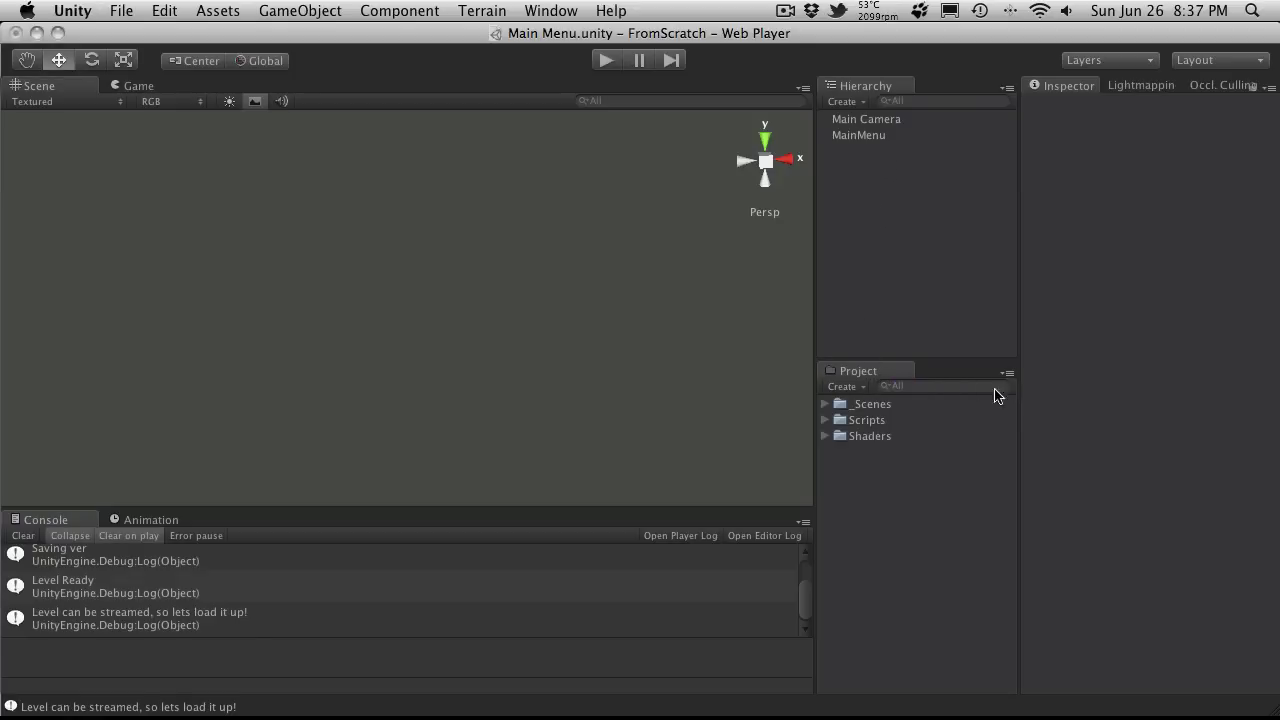
pyautogui.click(825, 404)
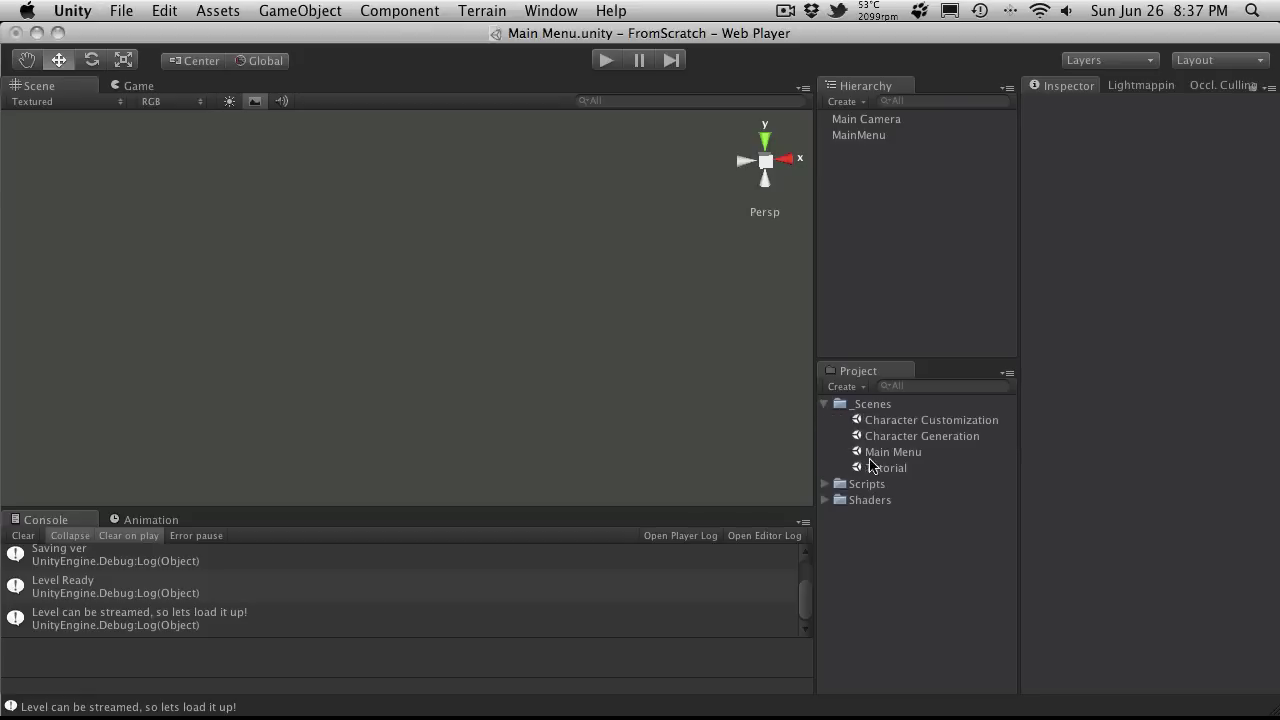
pyautogui.doubleClick(967, 440)
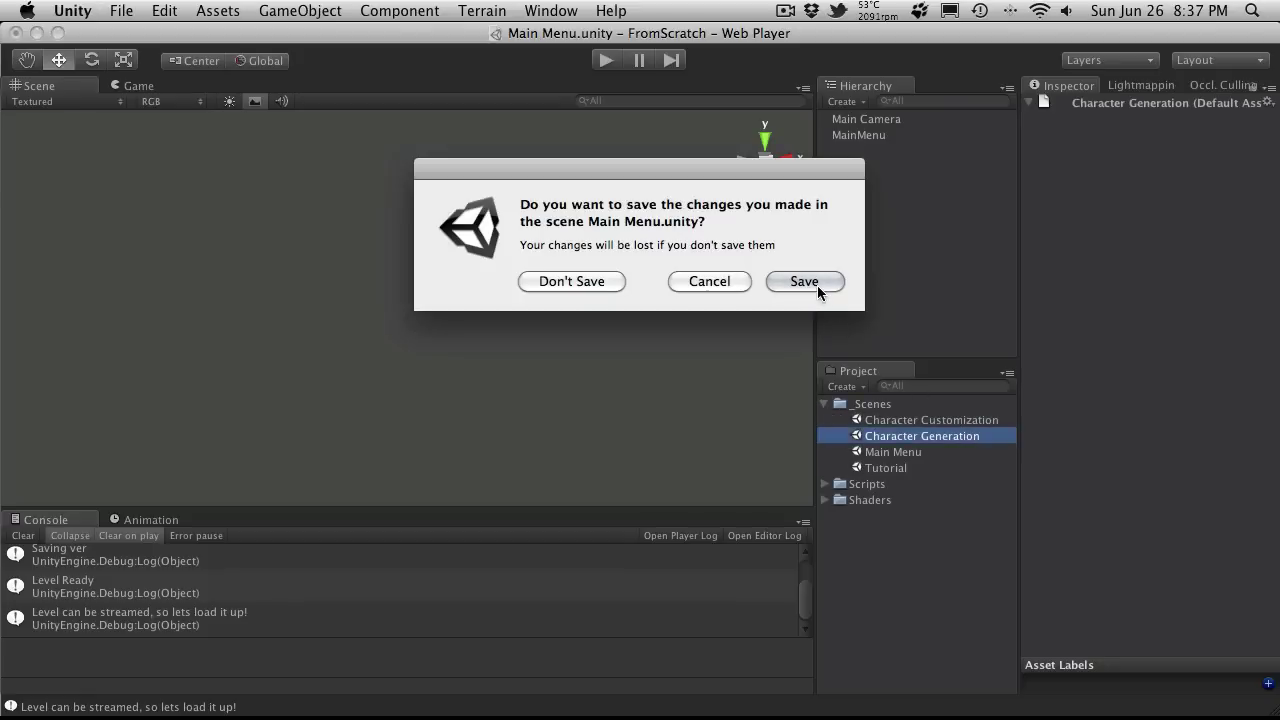
pyautogui.click(804, 282)
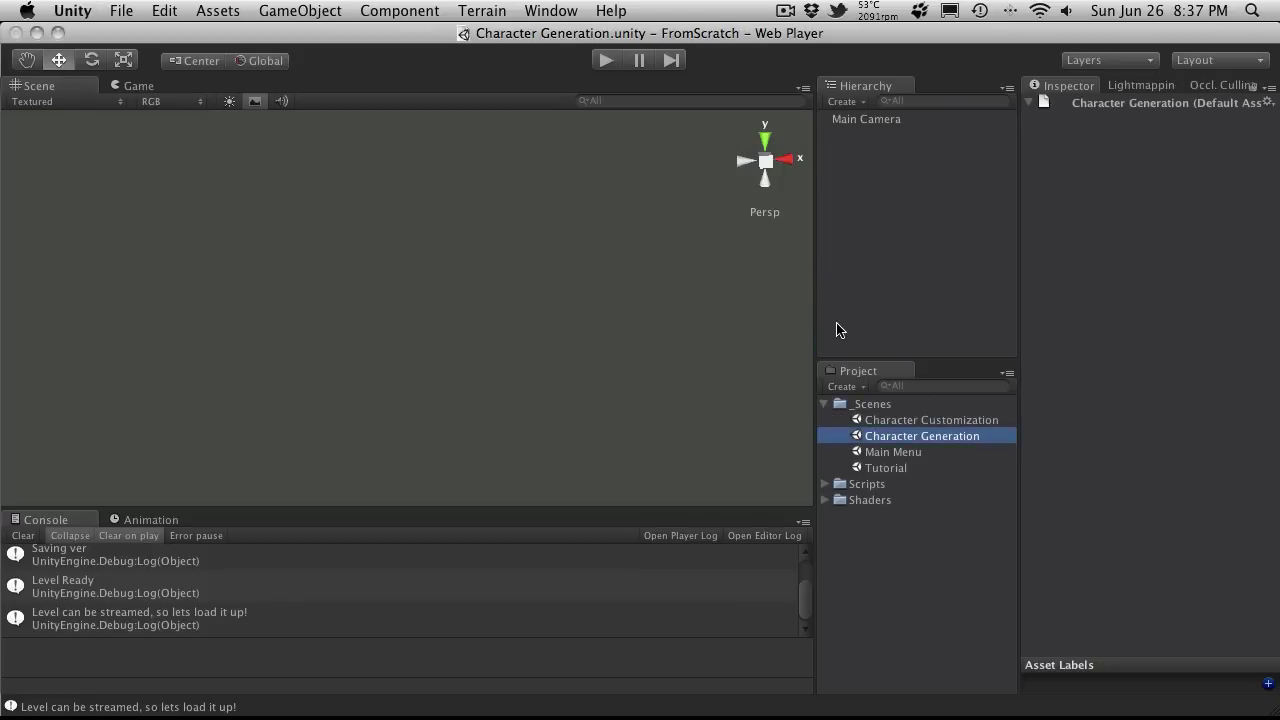
# Add a cube to the Character Generation scene and reset its position to 0, 0, 0 so the game camera shows it.
pyautogui.click(334, 10)
pyautogui.moveTo(322, 54)
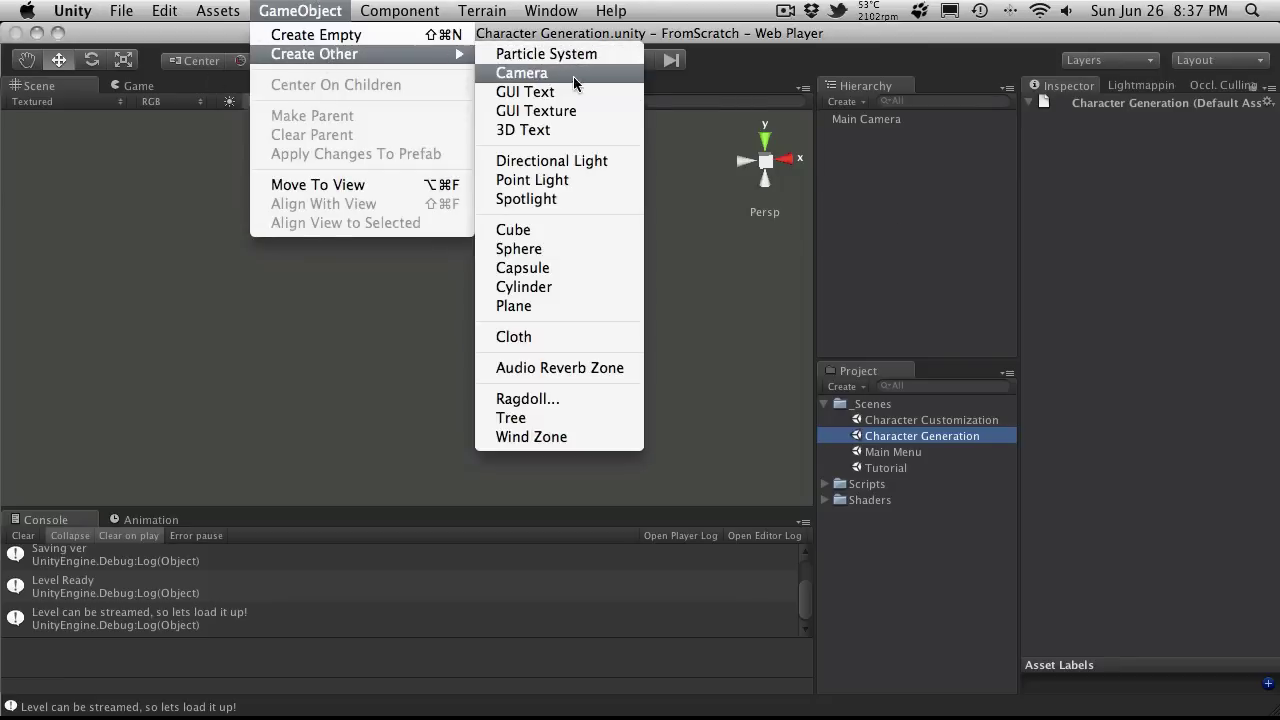
pyautogui.click(566, 231)
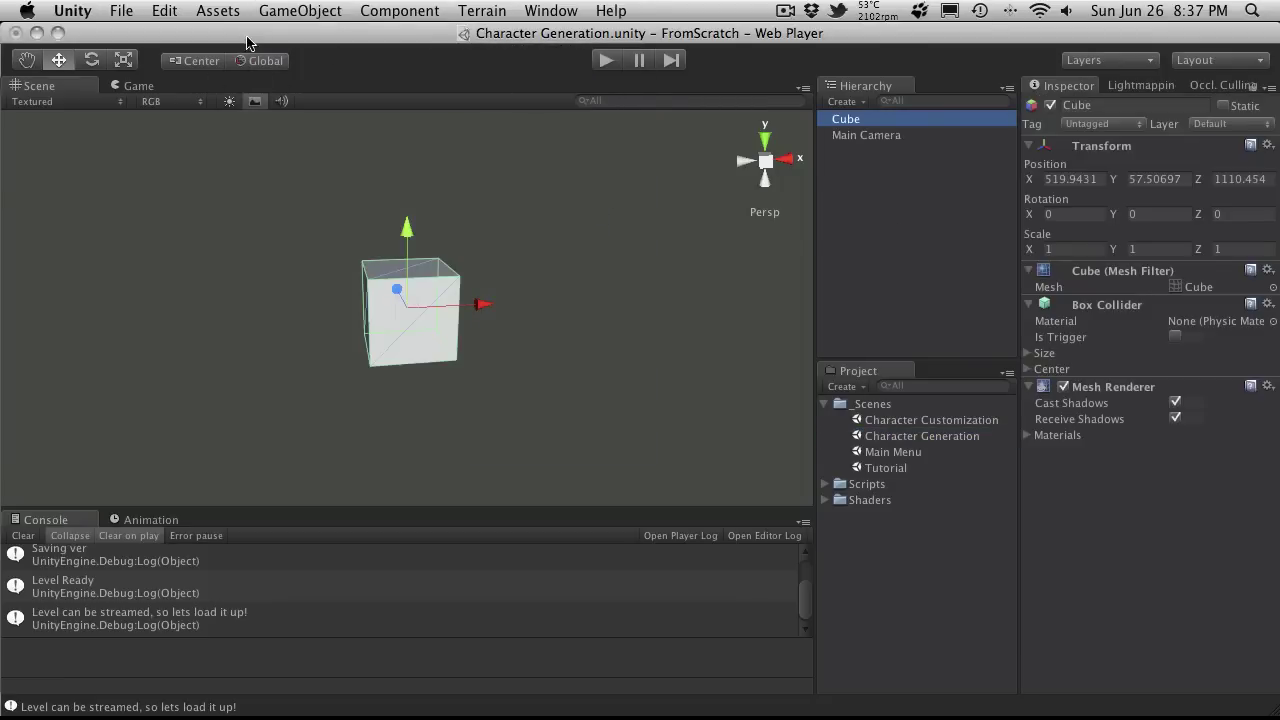
pyautogui.click(144, 88)
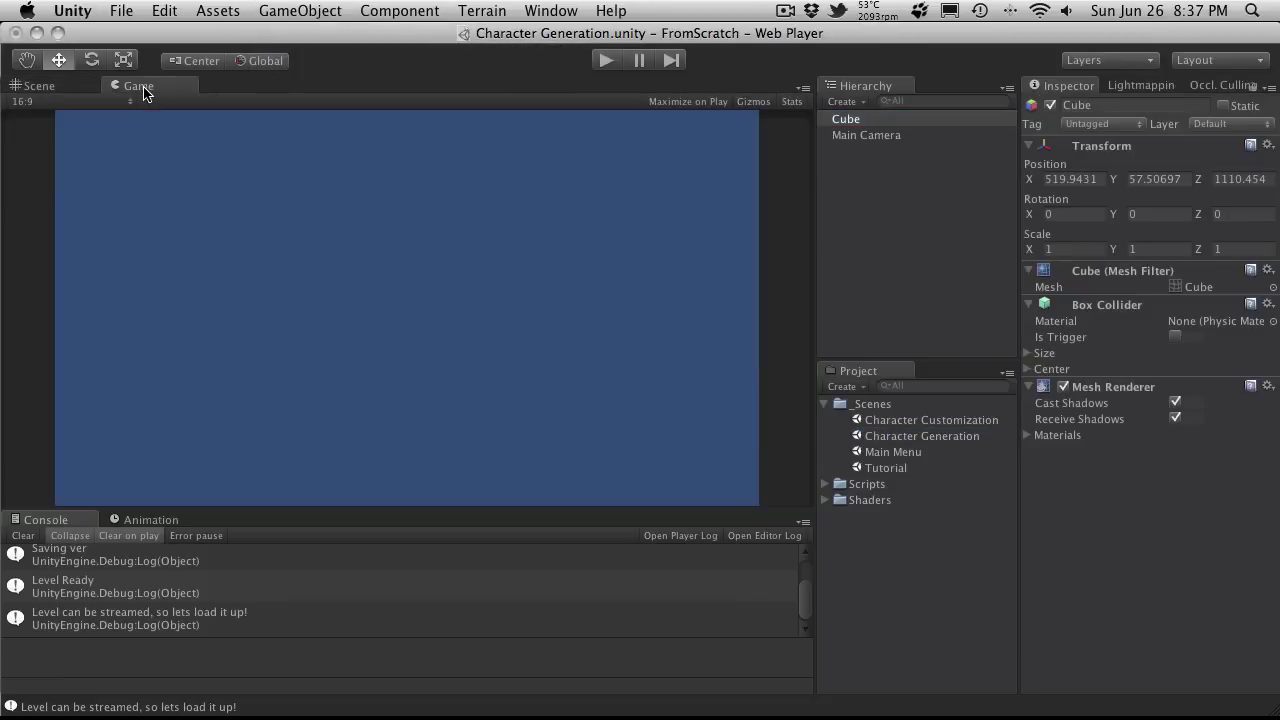
pyautogui.click(55, 86)
pyautogui.click(1266, 145)
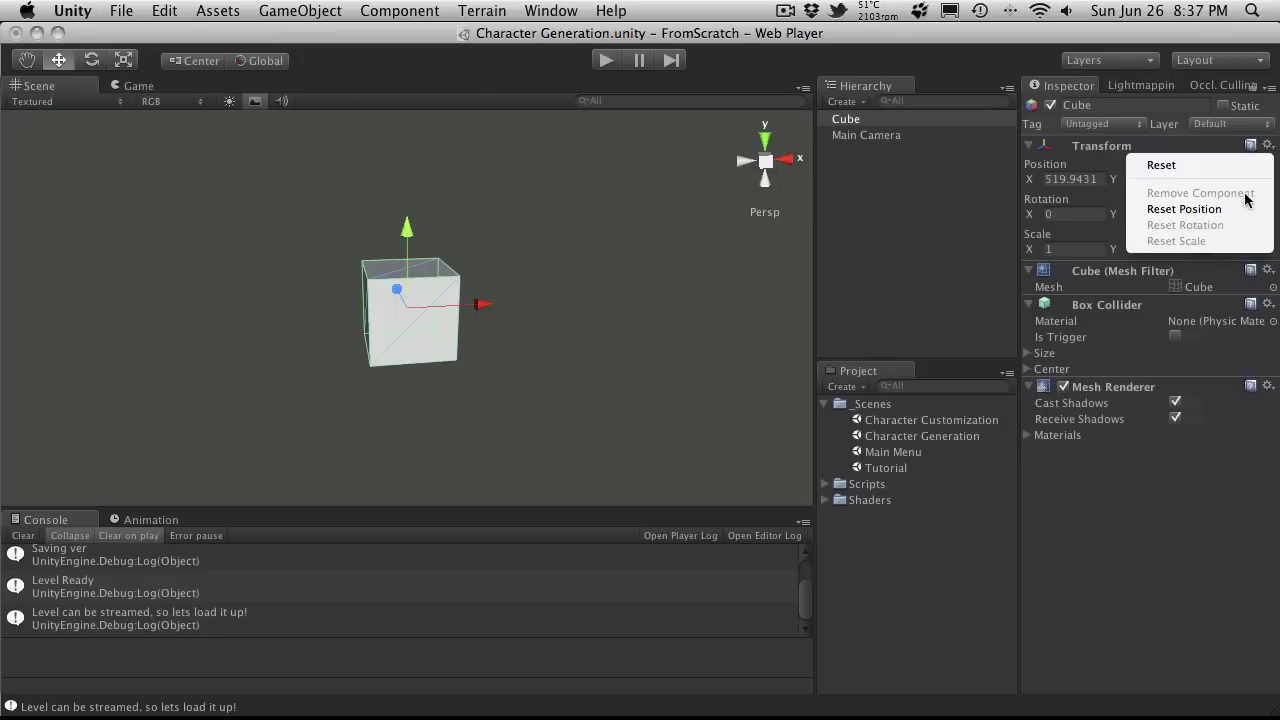
pyautogui.click(1003, 230)
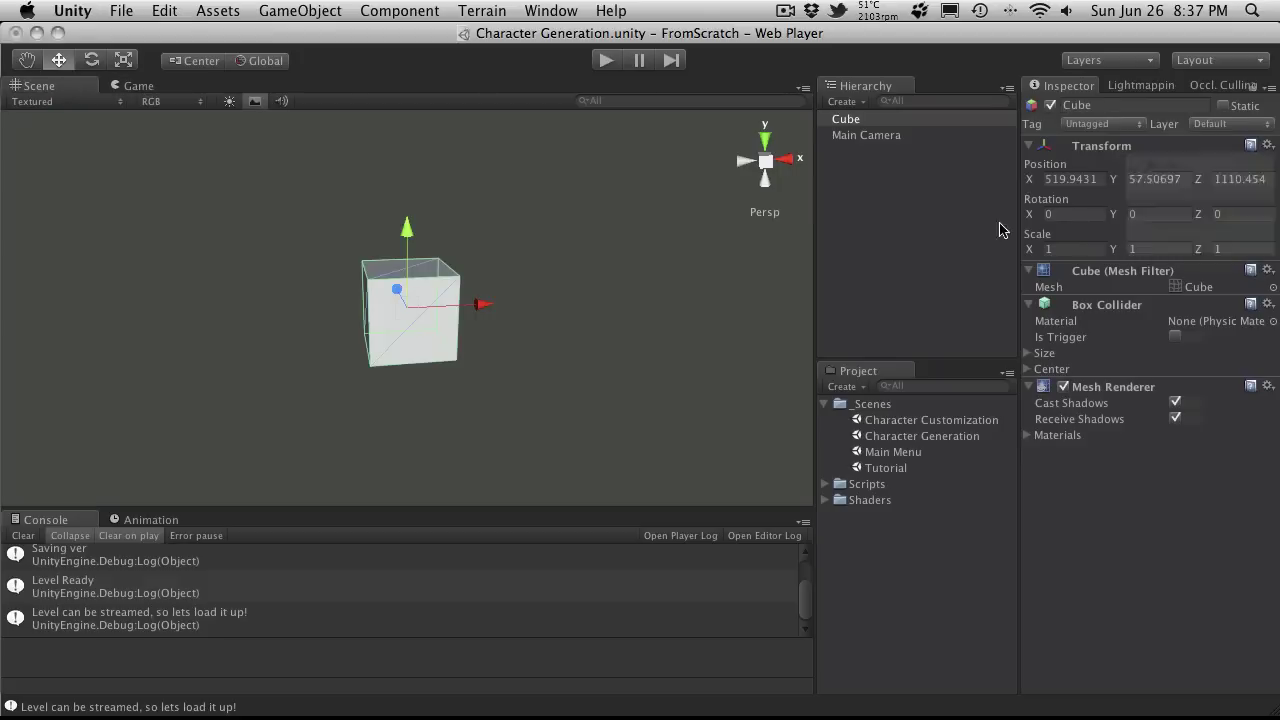
pyautogui.click(140, 88)
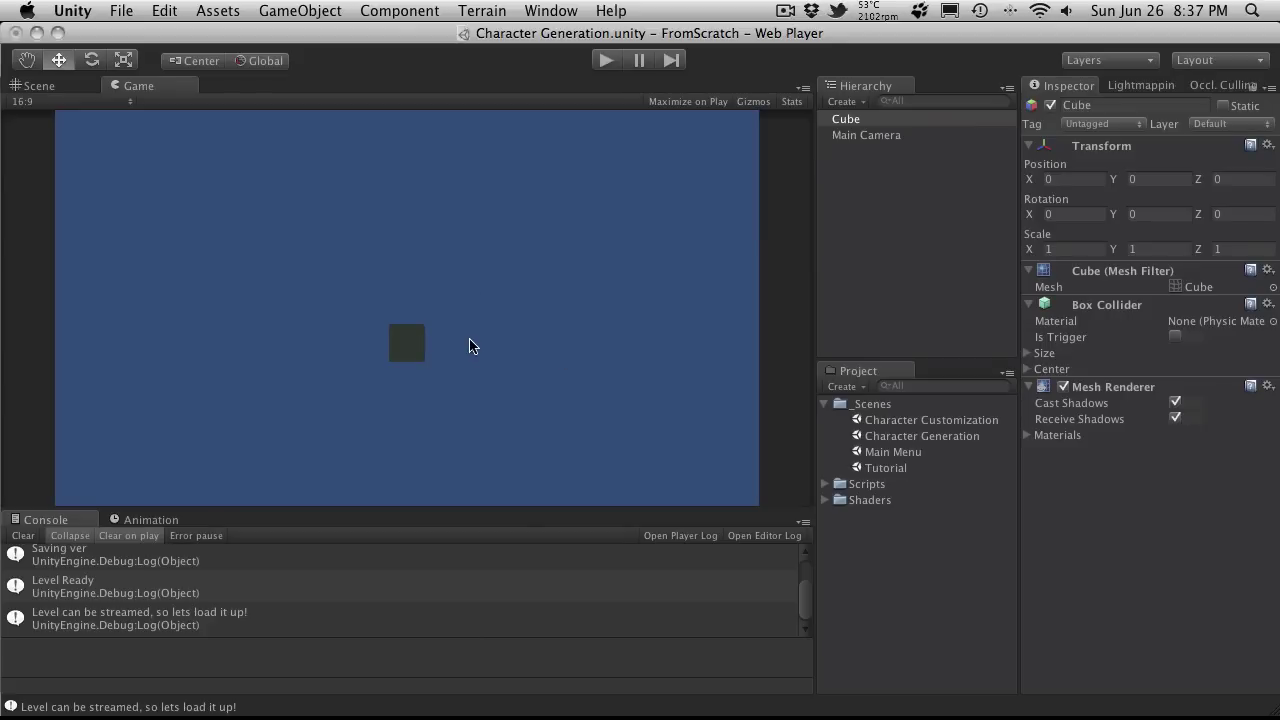
# Reopen the Main Menu scene, saving Character Generation, and play it to test which level gets loaded.
pyautogui.doubleClick(895, 453)
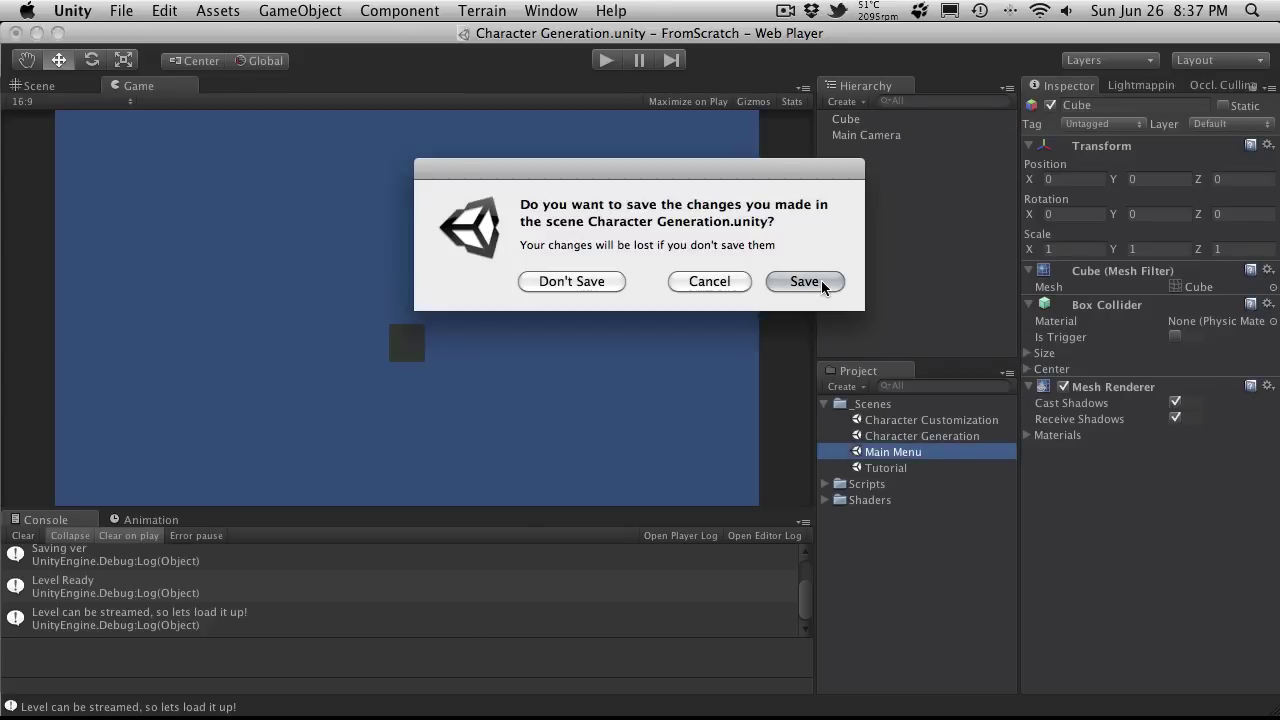
pyautogui.click(822, 287)
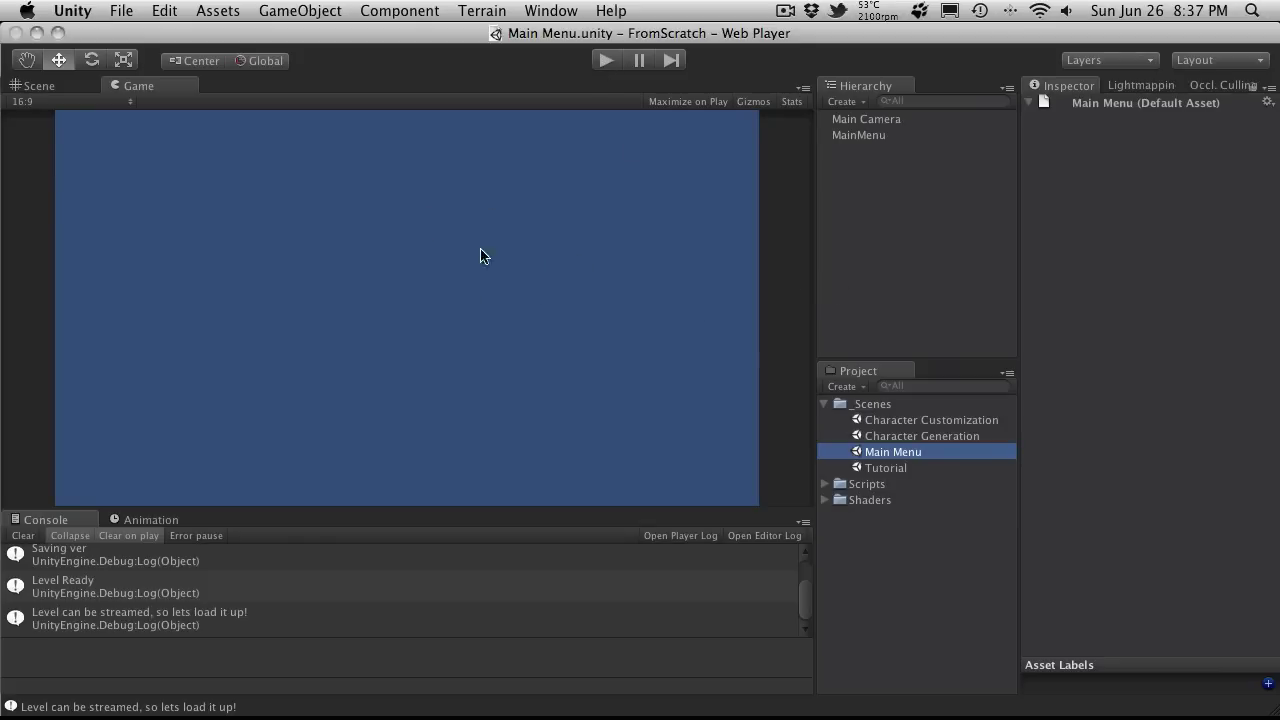
pyautogui.click(604, 61)
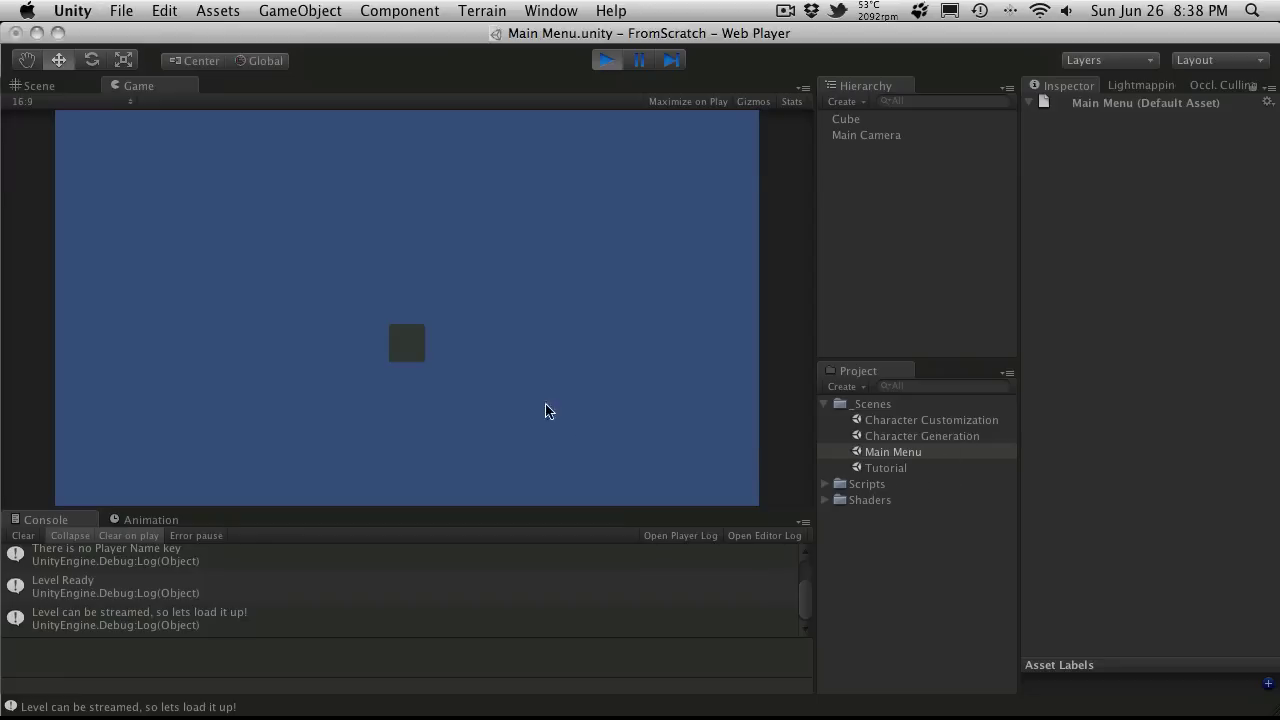
pyautogui.click(606, 62)
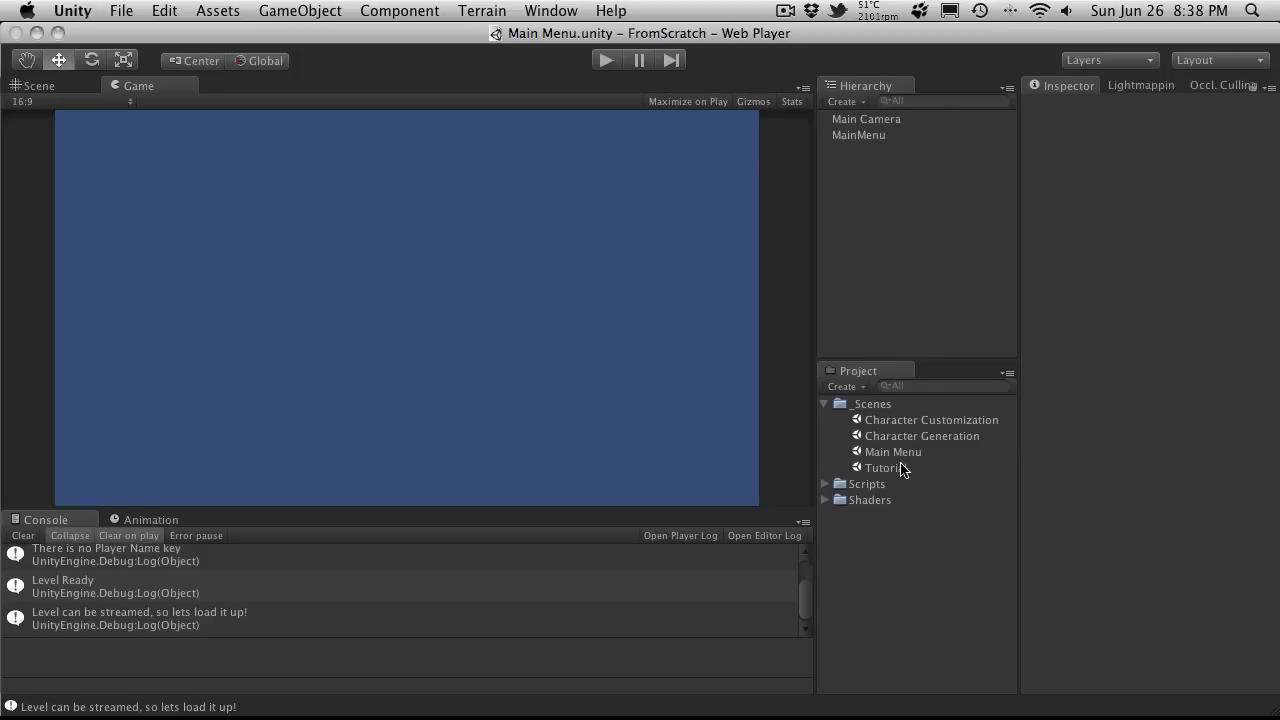
# Delete the cube from the Character Generation scene and return to Main Menu, saving the change.
pyautogui.doubleClick(912, 422)
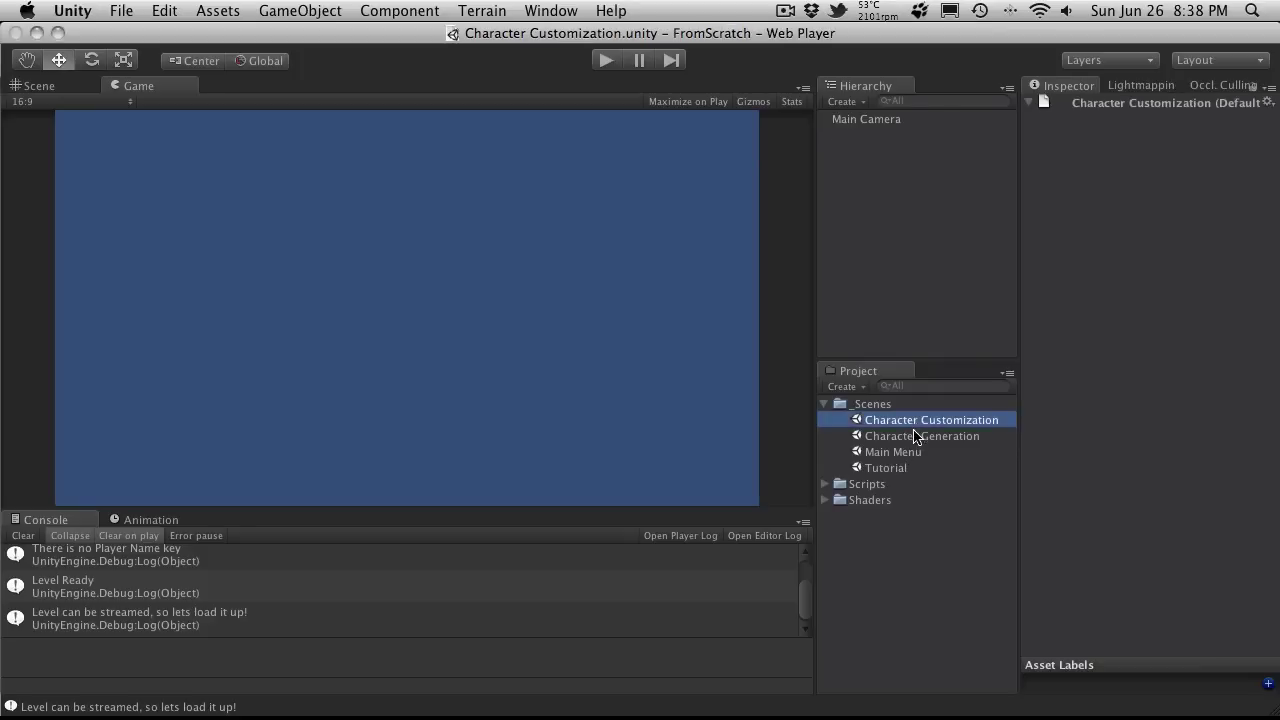
pyautogui.doubleClick(914, 436)
pyautogui.click(838, 120)
pyautogui.press('super+BackSpace')
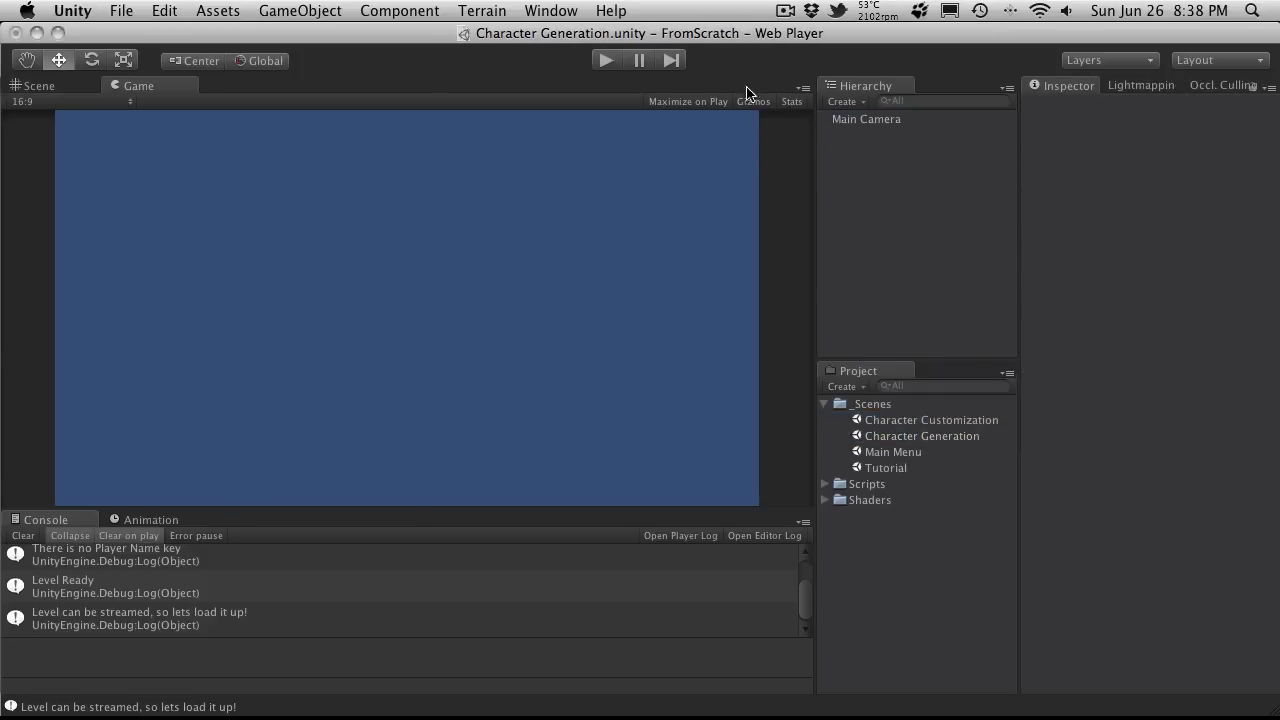
pyautogui.doubleClick(893, 452)
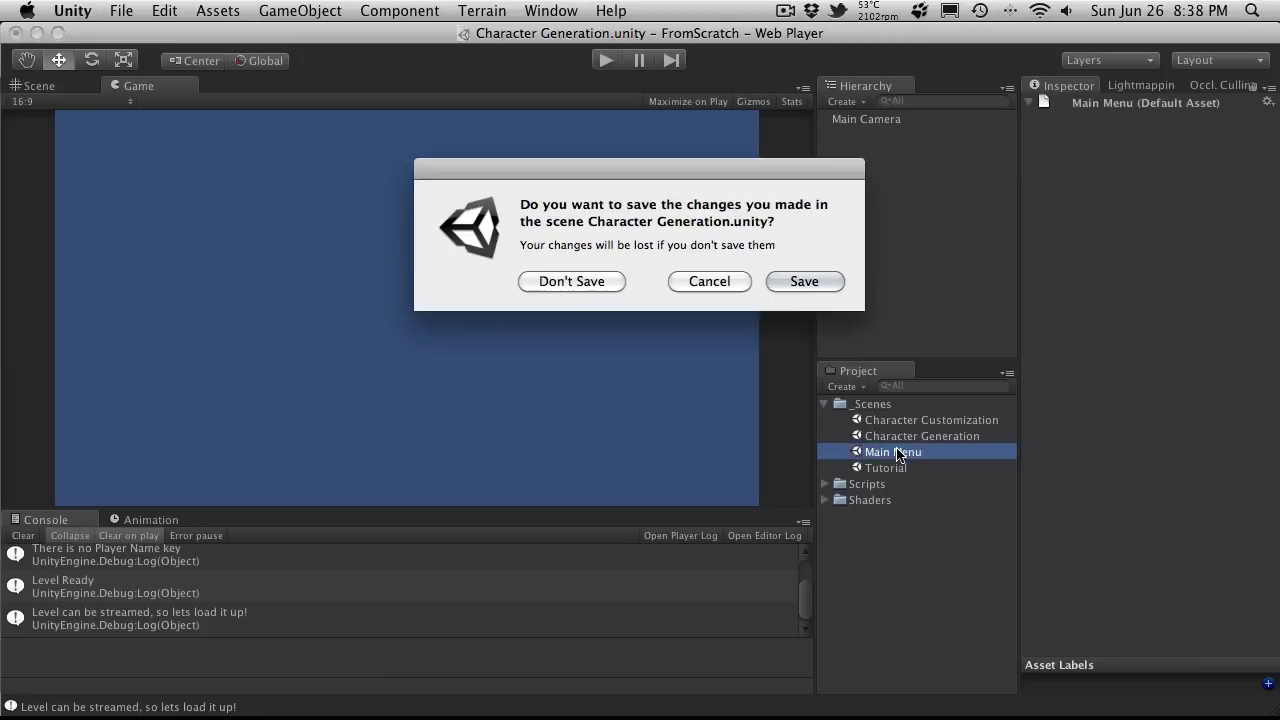
pyautogui.click(832, 288)
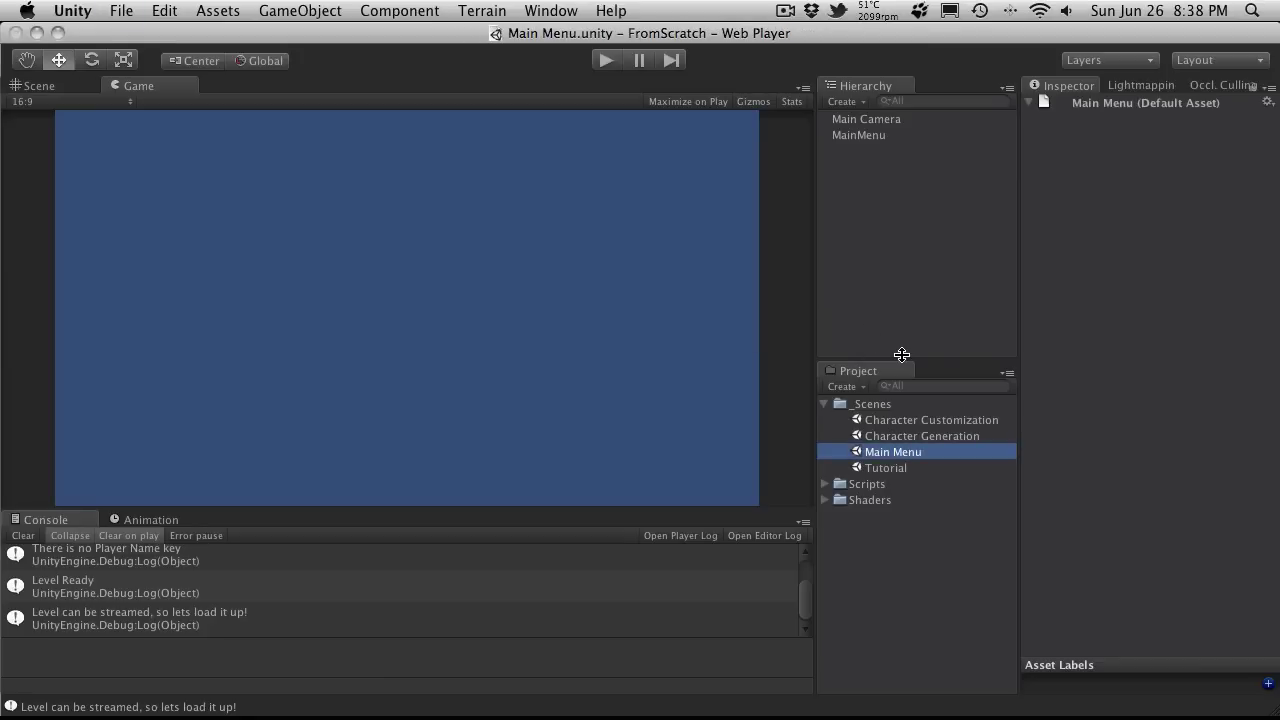
# Collapse the _Scenes folder and inspect the components of the MainMenu and Main Camera objects.
pyautogui.click(824, 405)
pyautogui.click(874, 140)
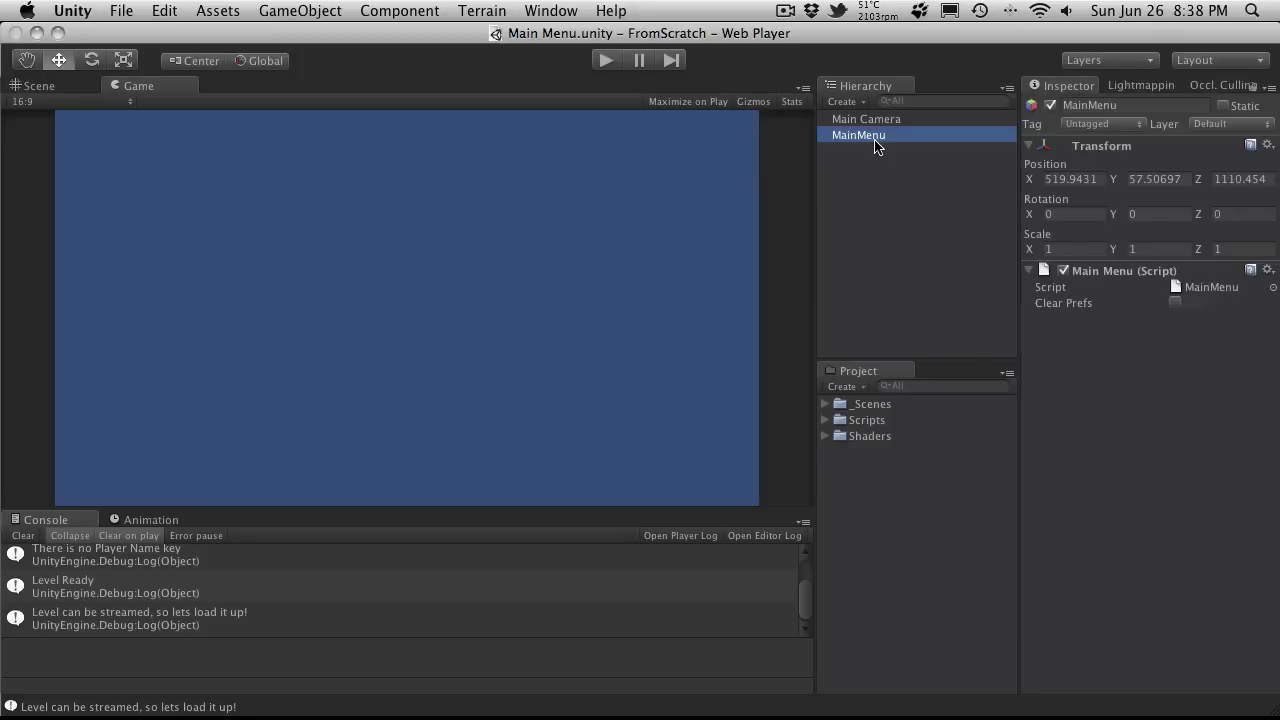
pyautogui.click(885, 121)
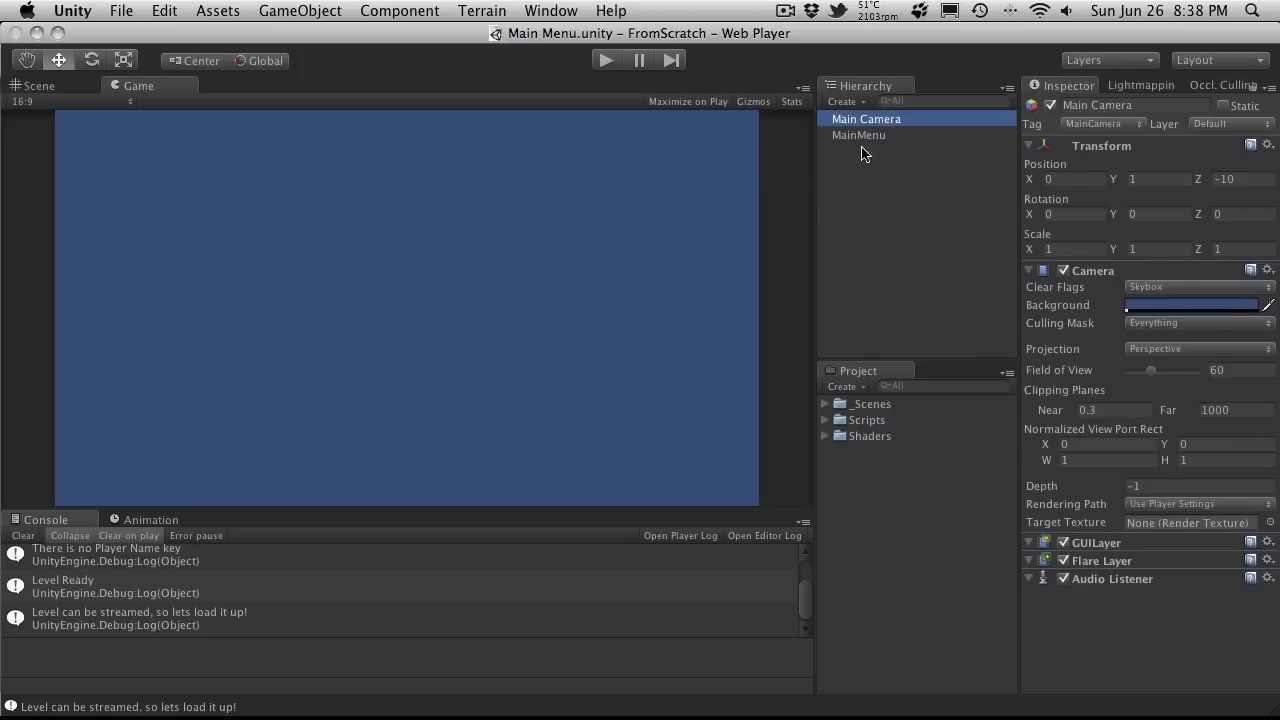